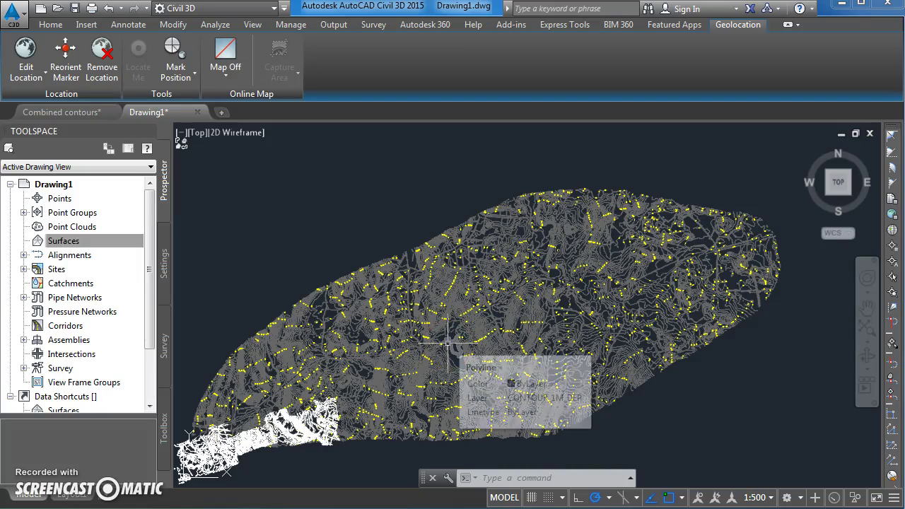
# - Pan and zoom over the contour drawing, then select the Surfaces collection in Prospector
pyautogui.click(413, 347)
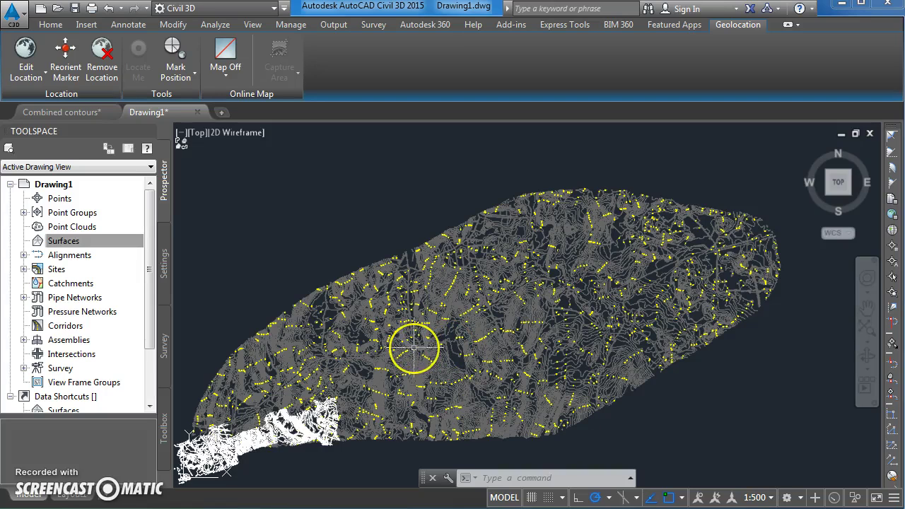
pyautogui.moveTo(395, 358); pyautogui.dragTo(429, 333, button='middle')
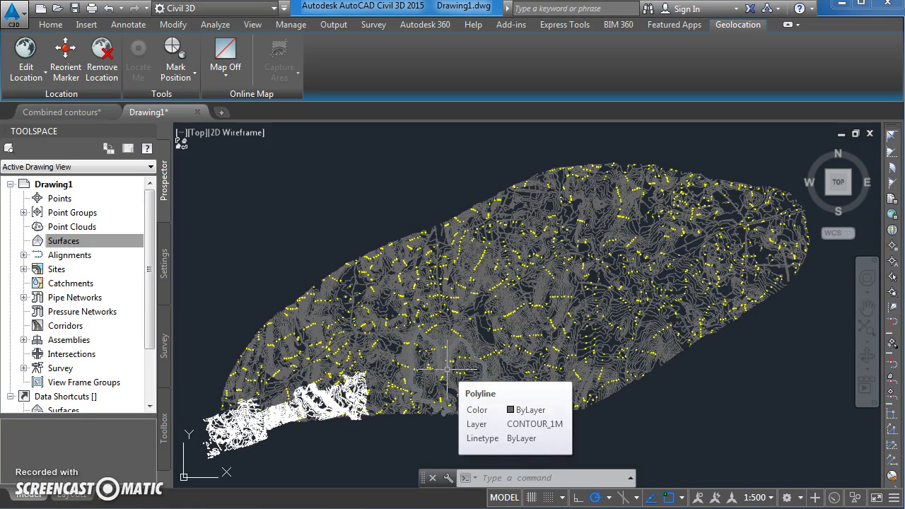
pyautogui.moveTo(347, 360); pyautogui.dragTo(398, 344, button='middle')
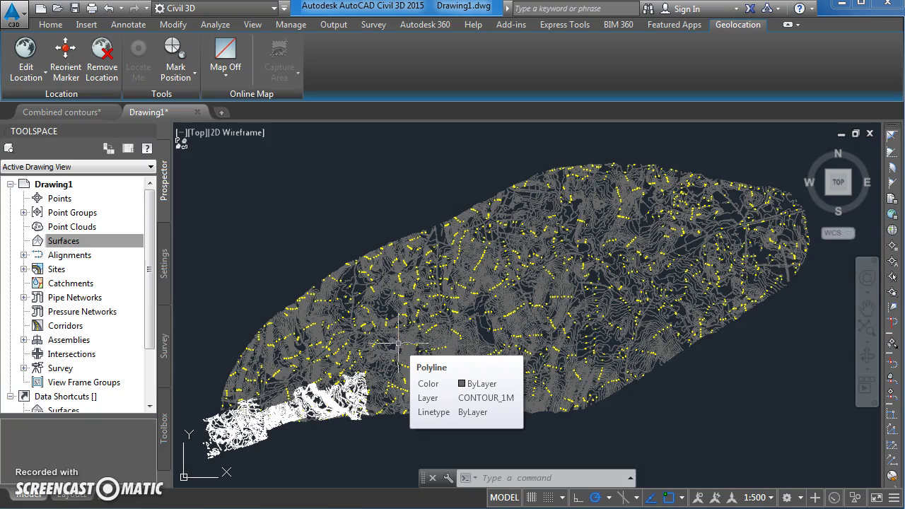
pyautogui.moveTo(475, 318)
pyautogui.mouseDown(button='middle')
pyautogui.moveTo(490, 329)
pyautogui.moveTo(454, 339)
pyautogui.moveTo(454, 329)
pyautogui.moveTo(434, 344)
pyautogui.moveTo(457, 335)
pyautogui.mouseUp(button='middle')
pyautogui.scroll(5, 484, 329)
pyautogui.scroll(4, 485, 329)
pyautogui.scroll(-8, 454, 329)
pyautogui.scroll(5, 436, 346)
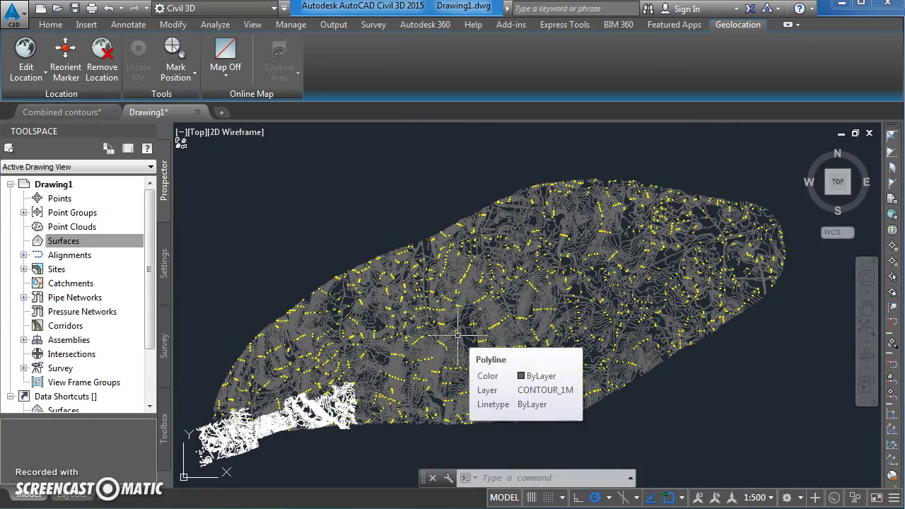
pyautogui.click(167, 354)
pyautogui.click(120, 241)
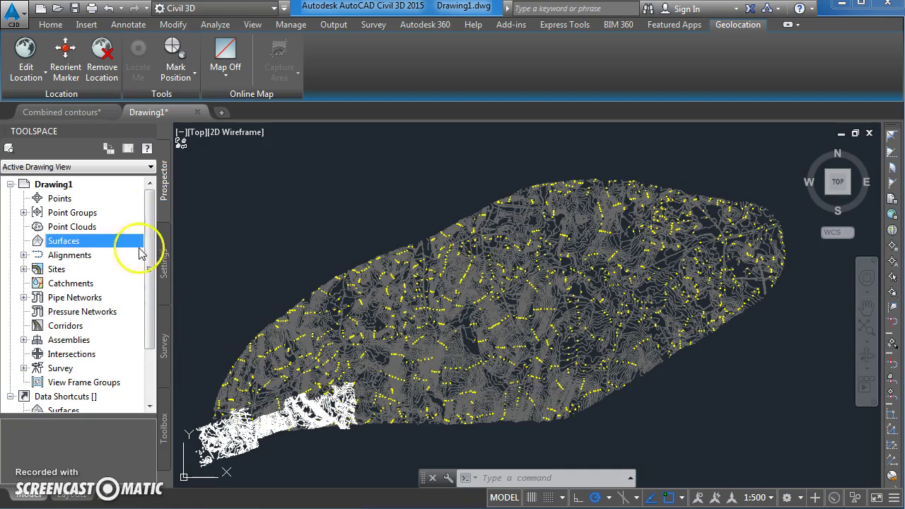
# - Start a new TIN surface from Surfaces and name it EGL
pyautogui.rightClick(60, 246)
pyautogui.click(98, 249)
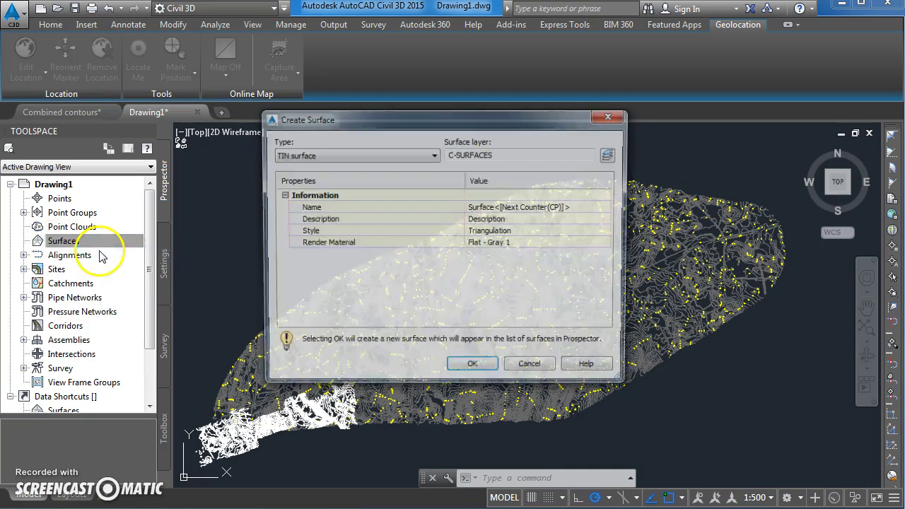
pyautogui.click(508, 206)
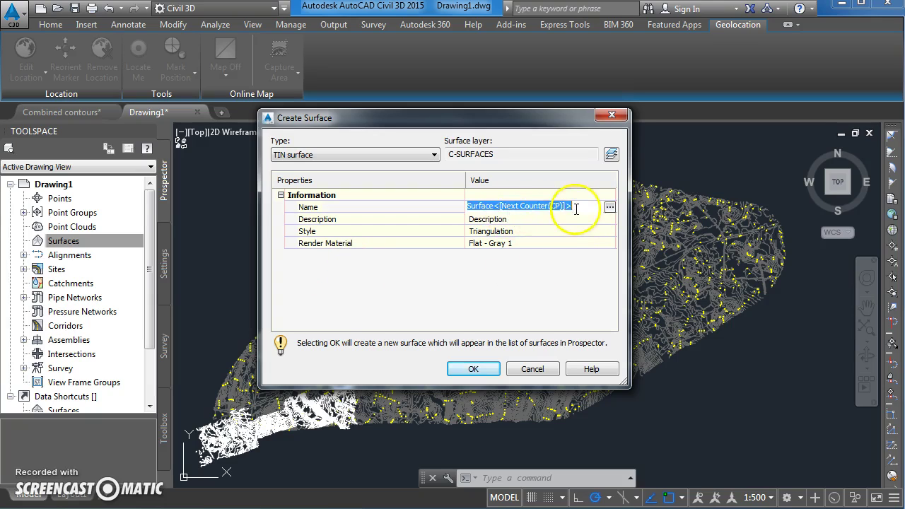
pyautogui.write('R')
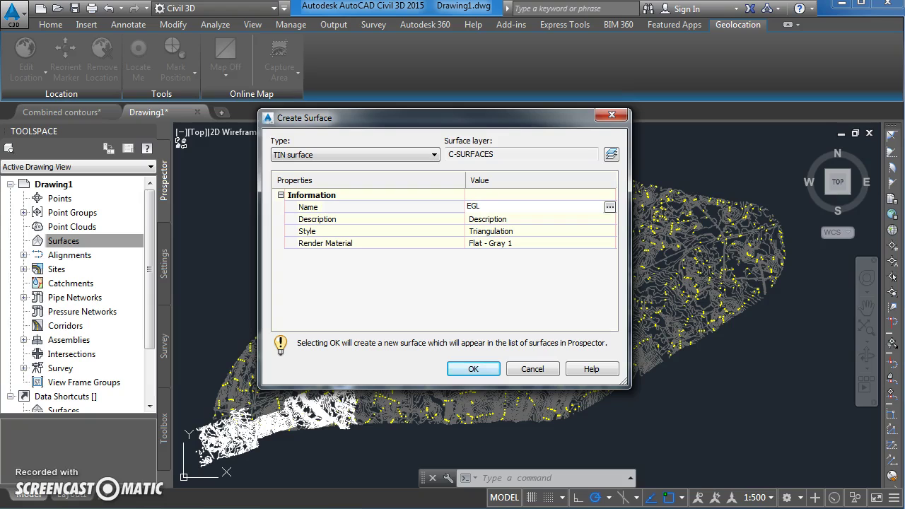
pyautogui.press('Return')
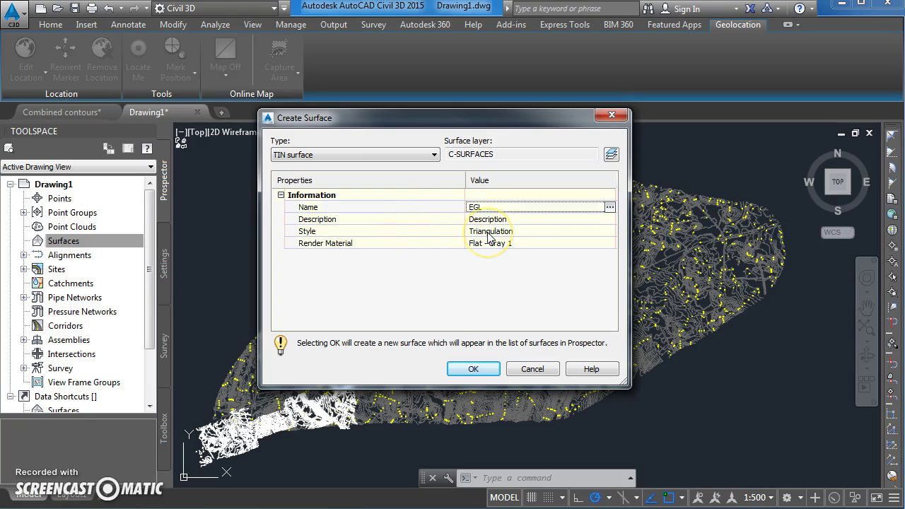
# - Give the EGL surface the Triangulation style and create it
pyautogui.click(514, 233)
pyautogui.click(609, 232)
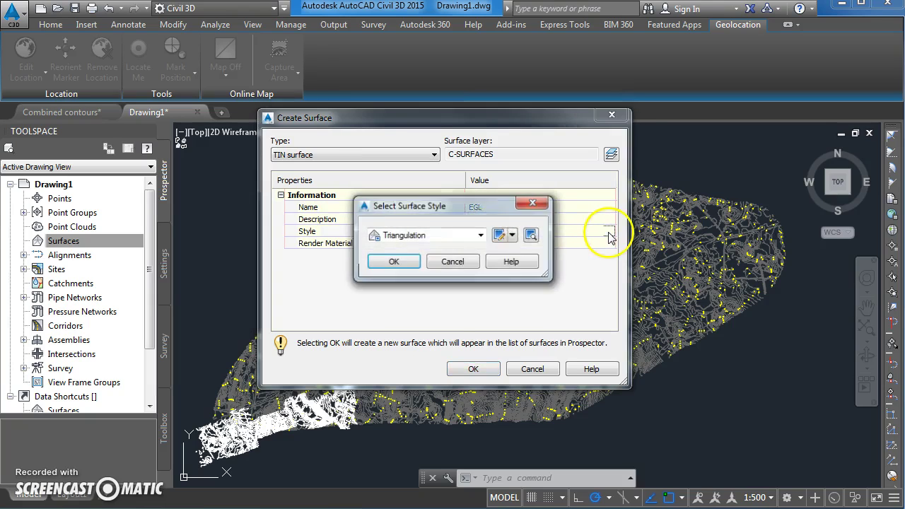
pyautogui.click(481, 236)
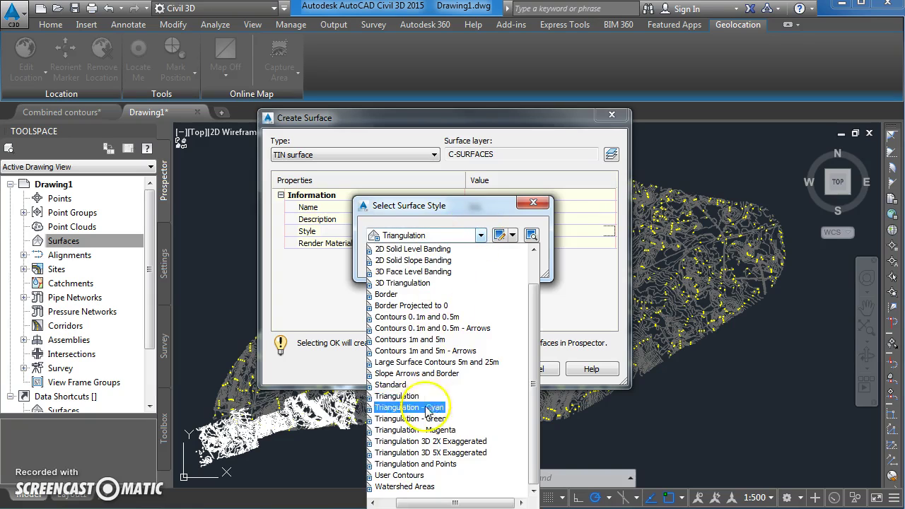
pyautogui.click(436, 247)
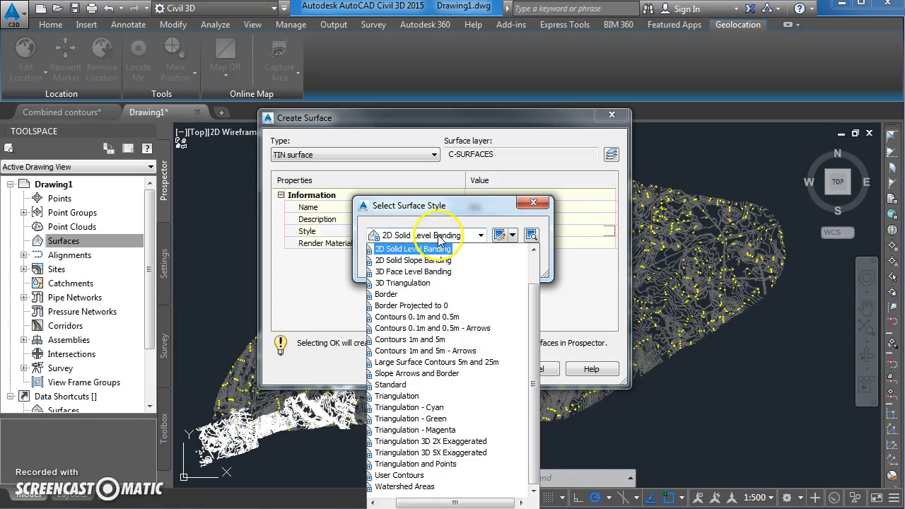
pyautogui.click(399, 396)
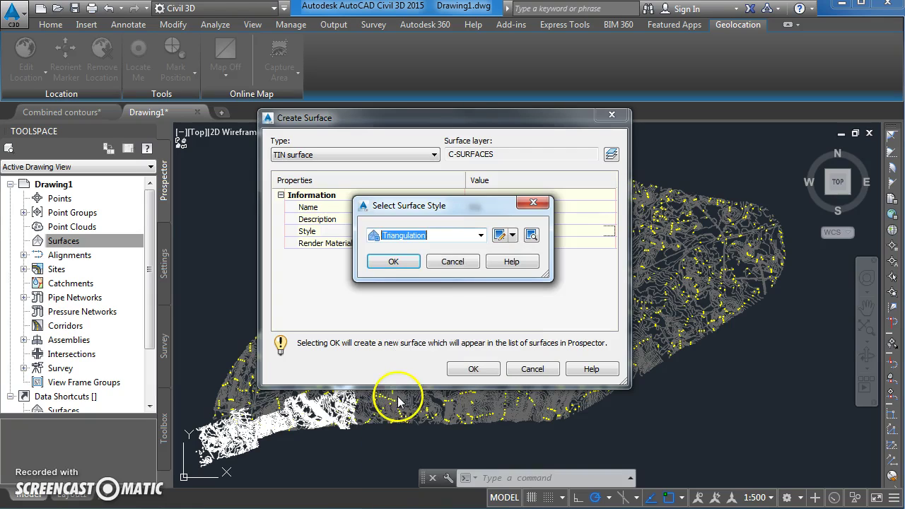
pyautogui.click(394, 263)
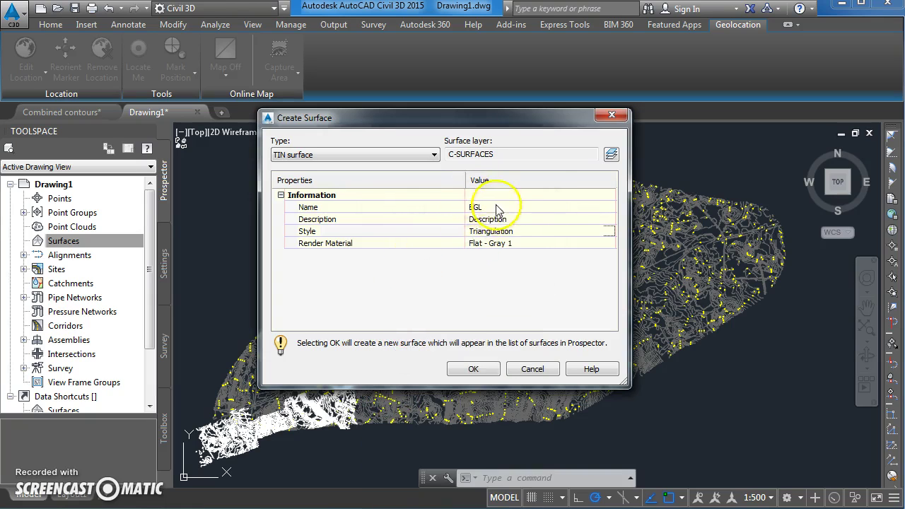
pyautogui.click(473, 369)
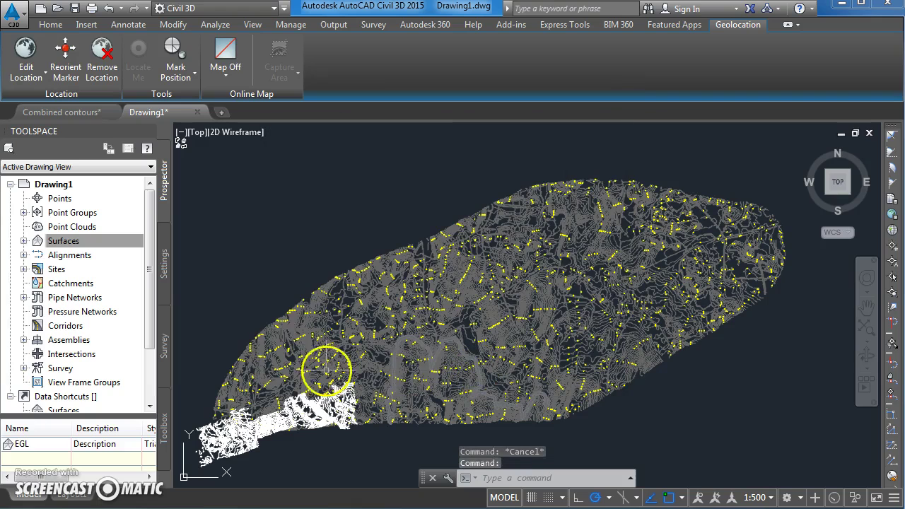
# - Expand Surfaces > EGL > Definition in Prospector and select Contours
pyautogui.click(23, 241)
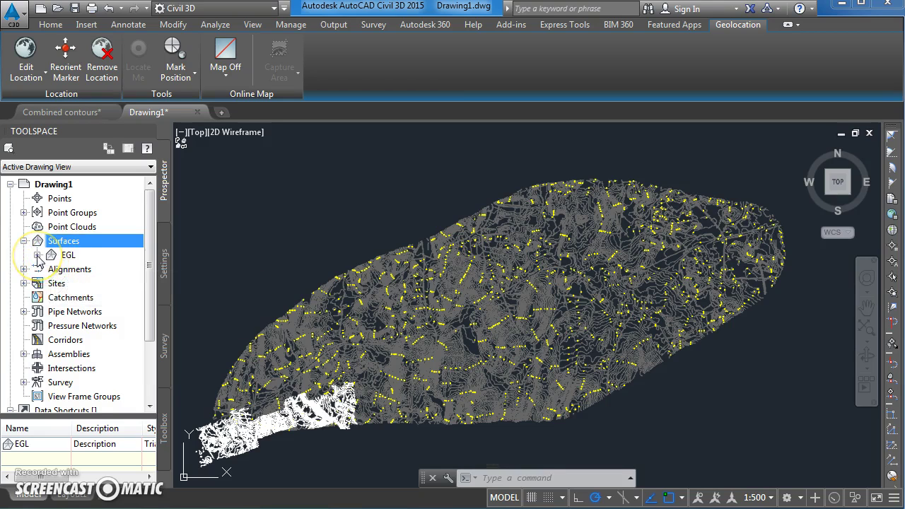
pyautogui.click(38, 255)
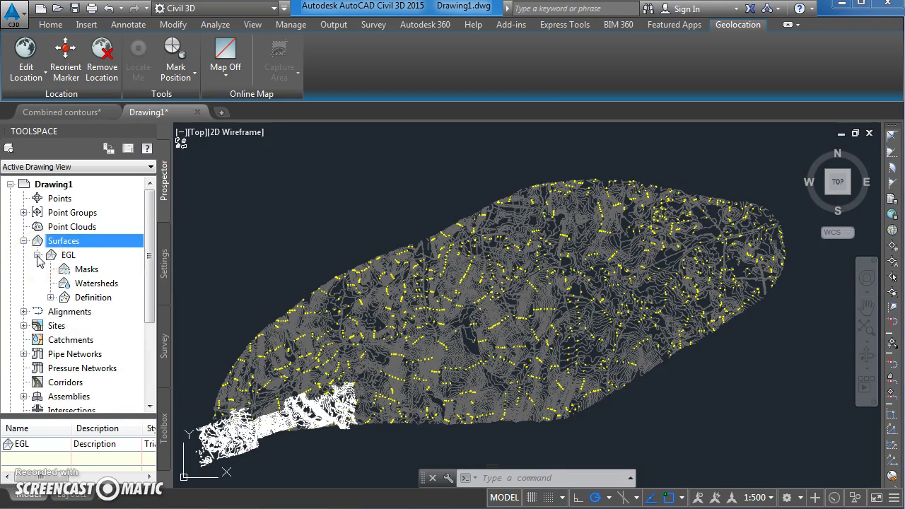
pyautogui.click(51, 297)
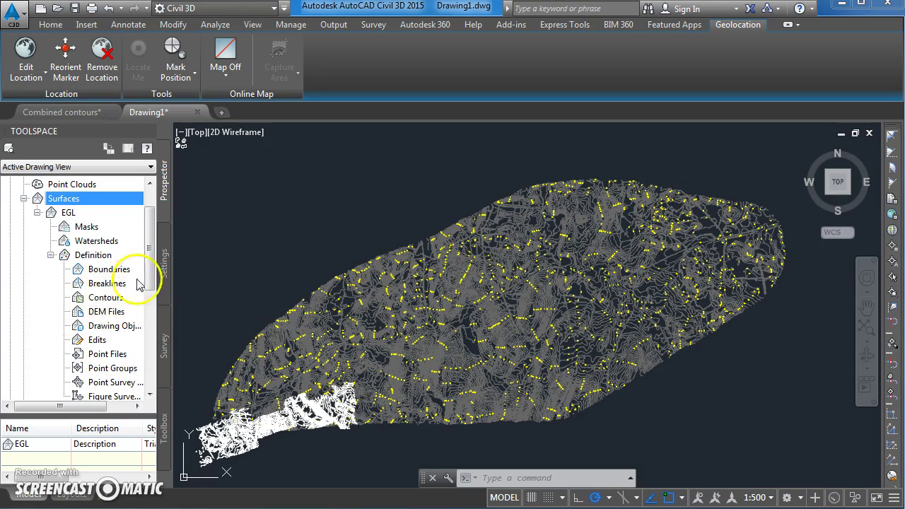
pyautogui.moveTo(150, 272); pyautogui.dragTo(150, 293)
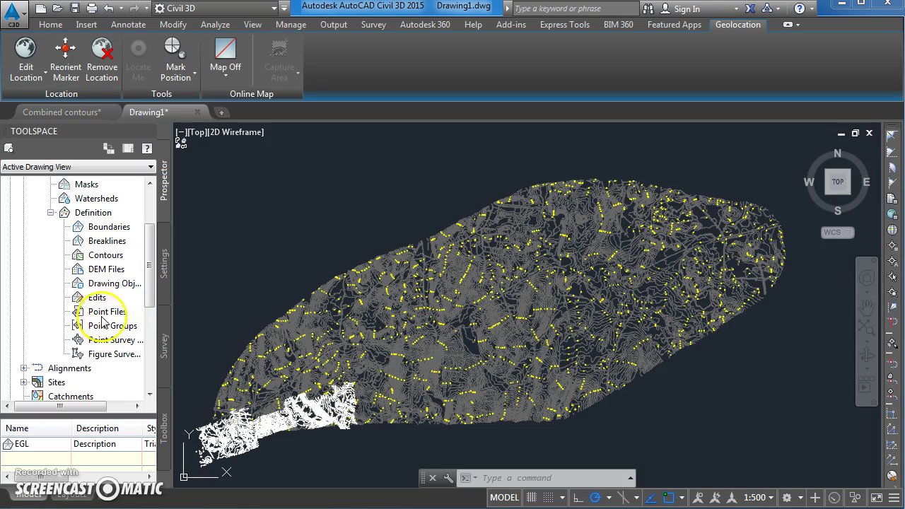
pyautogui.click(104, 255)
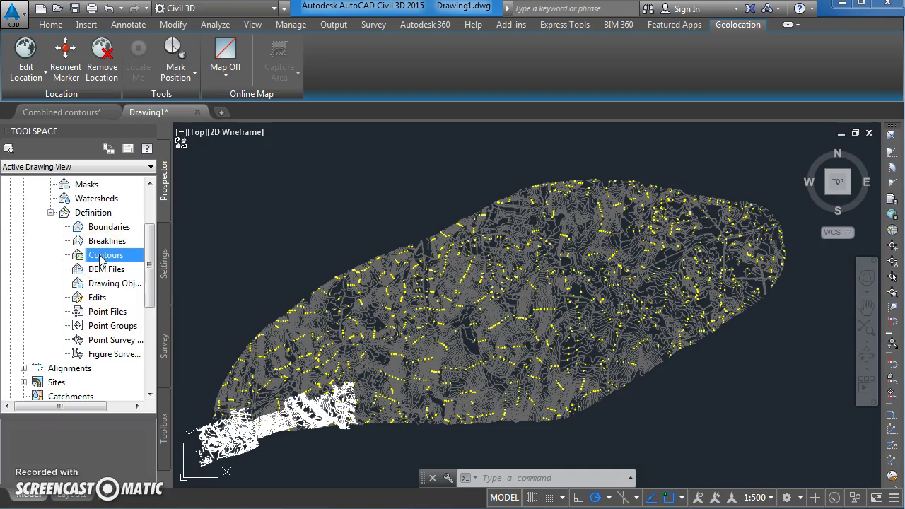
# - Add contour data to EGL described as 'Base map contours', keeping the default weeding factors
pyautogui.rightClick(101, 260)
pyautogui.click(131, 263)
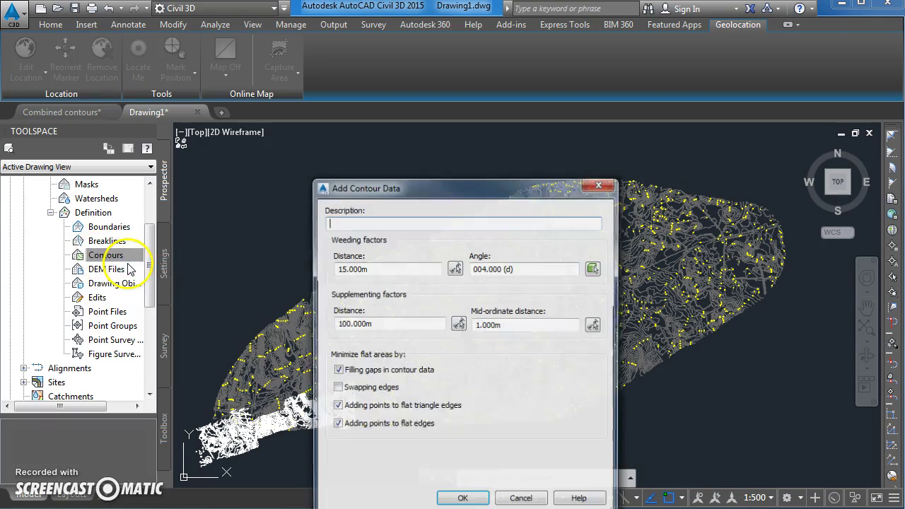
pyautogui.moveTo(438, 190); pyautogui.dragTo(434, 142)
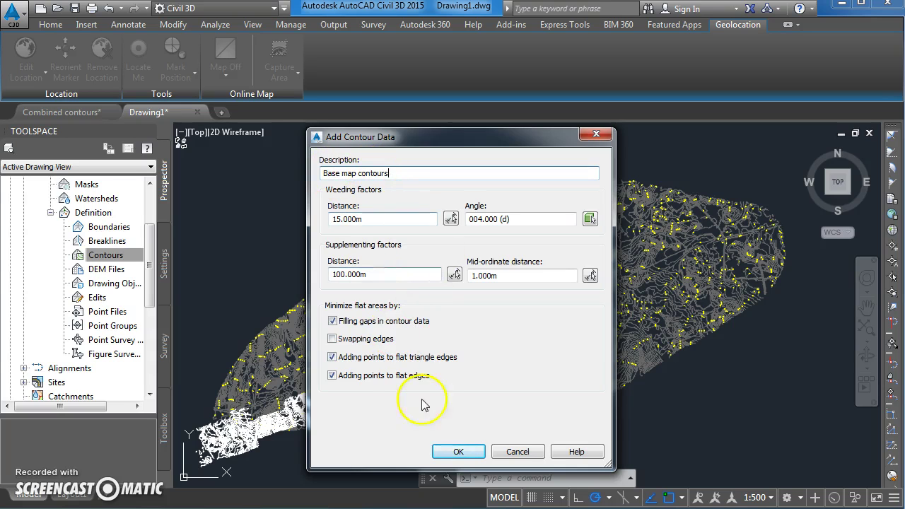
pyautogui.click(458, 450)
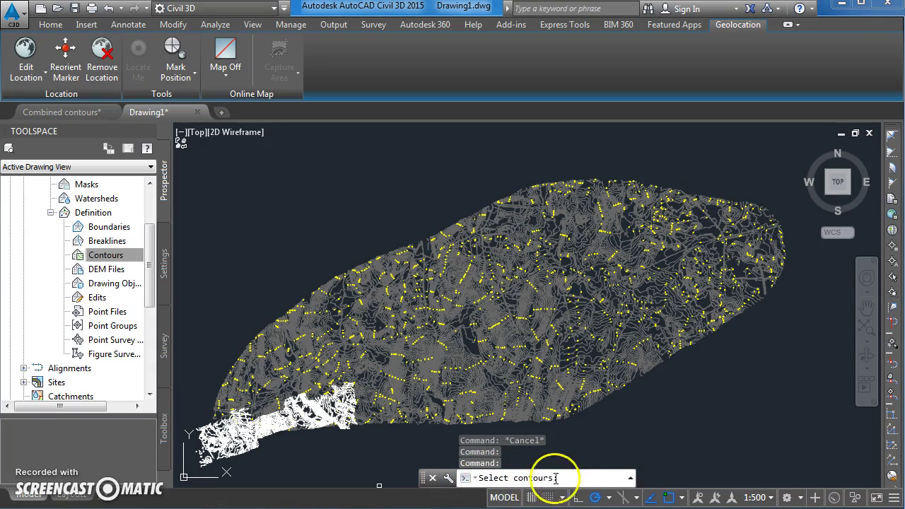
# - Window-select all 2724 contour lines and add them to the EGL surface
pyautogui.scroll(-2, 578, 420)
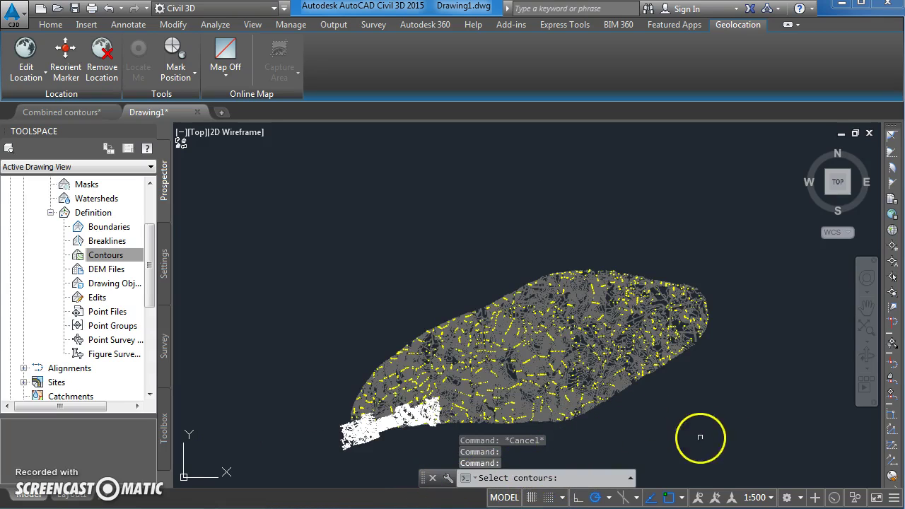
pyautogui.click(741, 460)
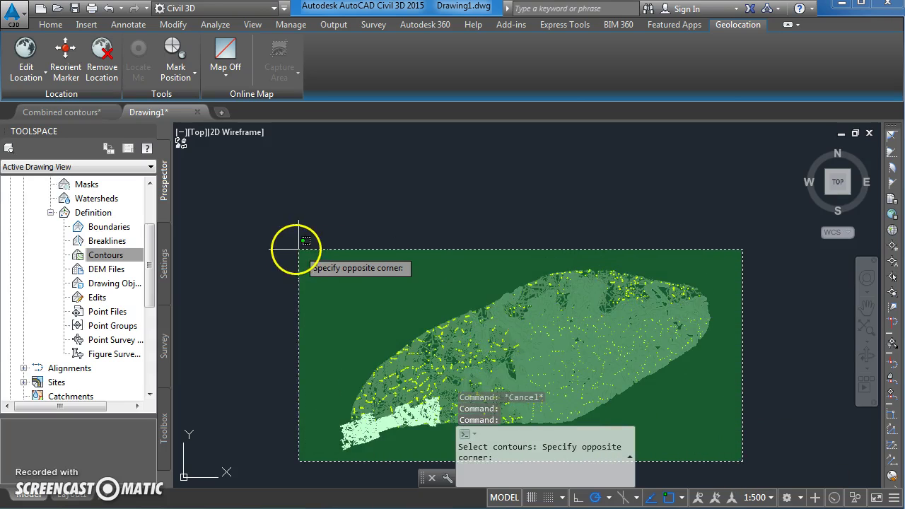
pyautogui.click(295, 244)
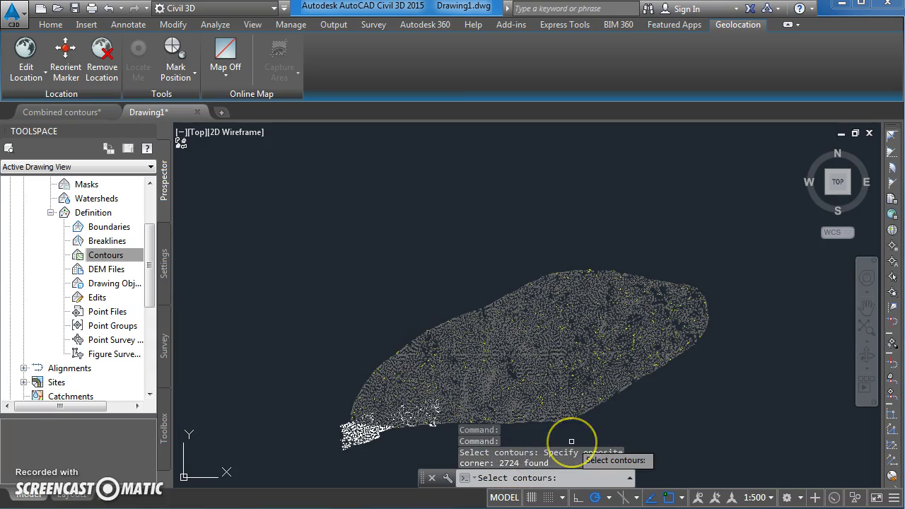
pyautogui.rightClick(571, 441)
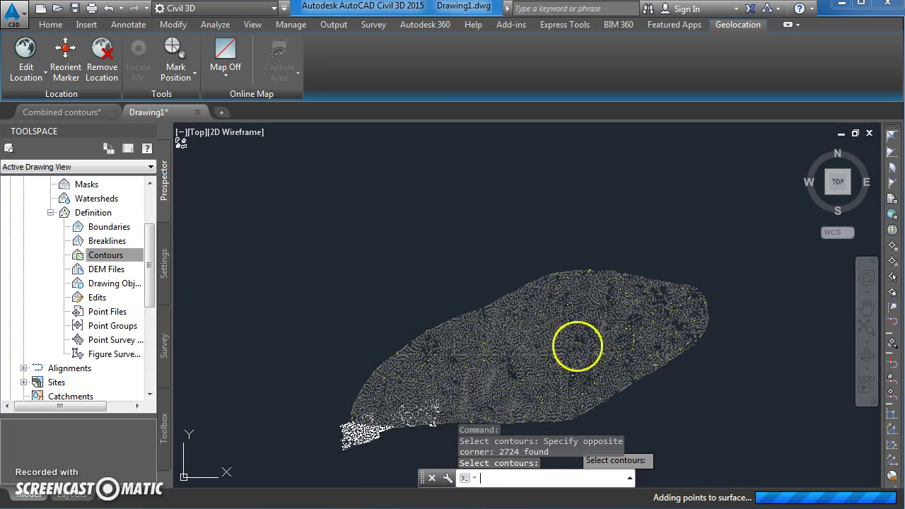
pyautogui.rightClick(559, 442)
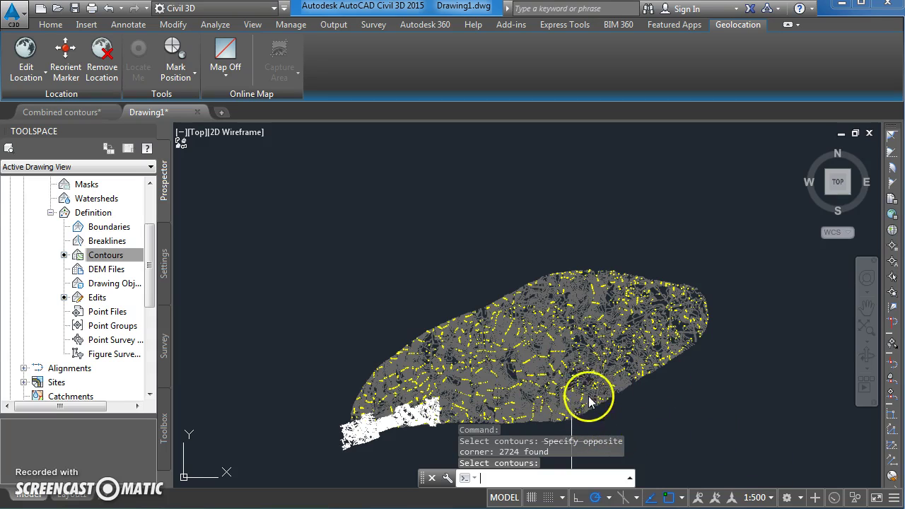
# - Finish adding the contours and zoom in to inspect the rebuilt triangulated EGL surface
pyautogui.press('Return')
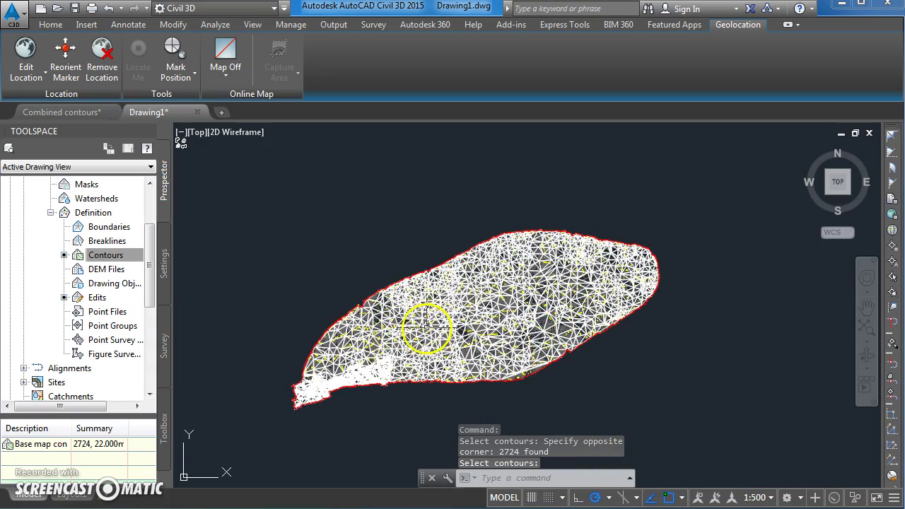
pyautogui.scroll(1, 432, 323)
pyautogui.scroll(1, 495, 332)
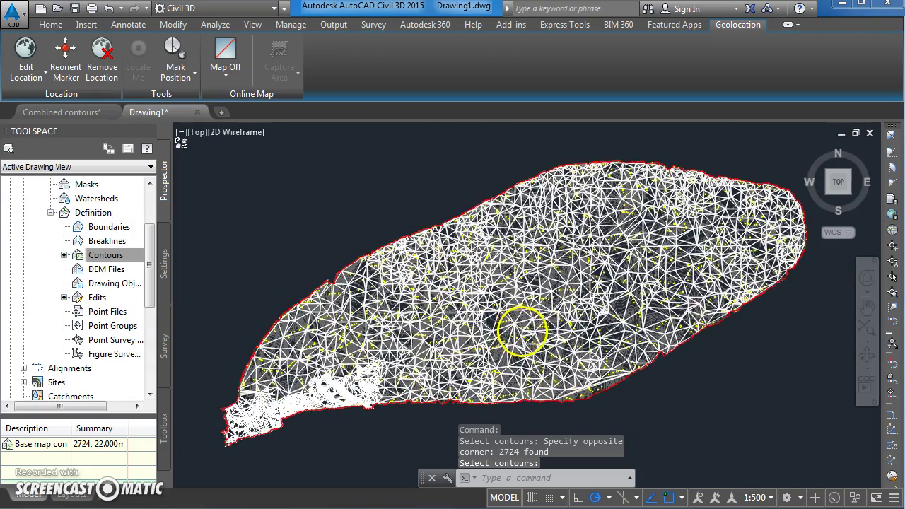
pyautogui.scroll(1, 521, 335)
pyautogui.scroll(1, 571, 309)
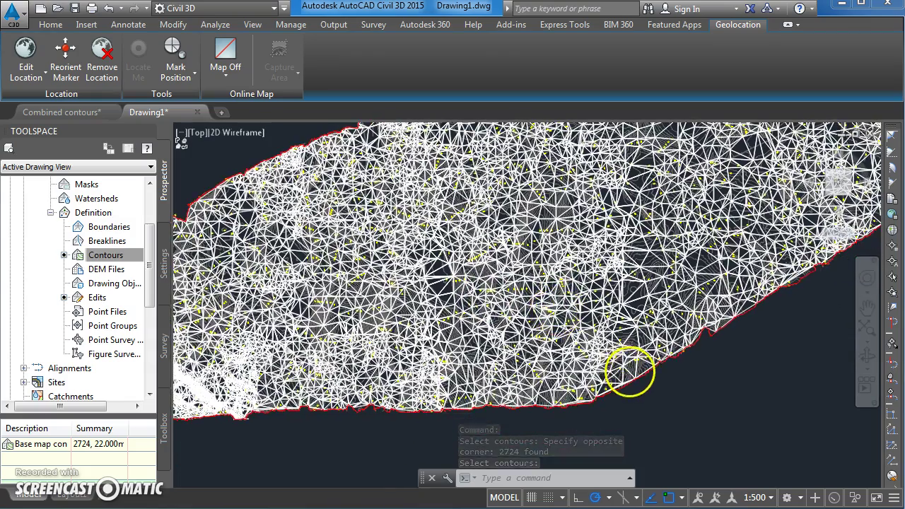
pyautogui.scroll(1, 627, 350)
pyautogui.scroll(2, 628, 350)
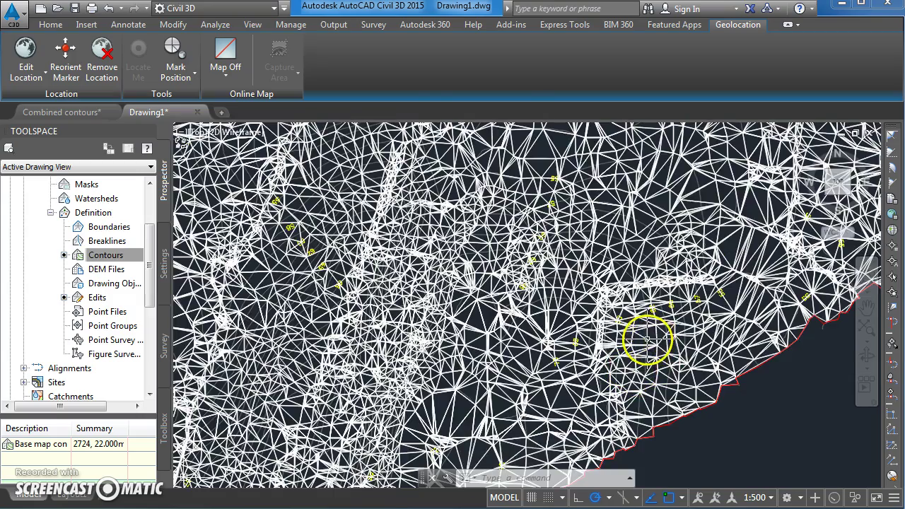
pyautogui.scroll(2, 647, 341)
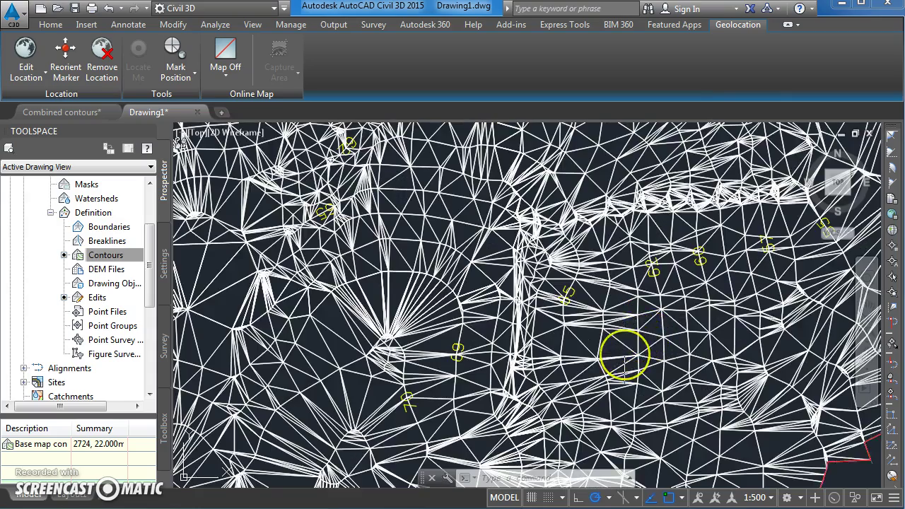
pyautogui.scroll(-3, 622, 357)
pyautogui.scroll(-2, 498, 347)
pyautogui.scroll(-2, 499, 346)
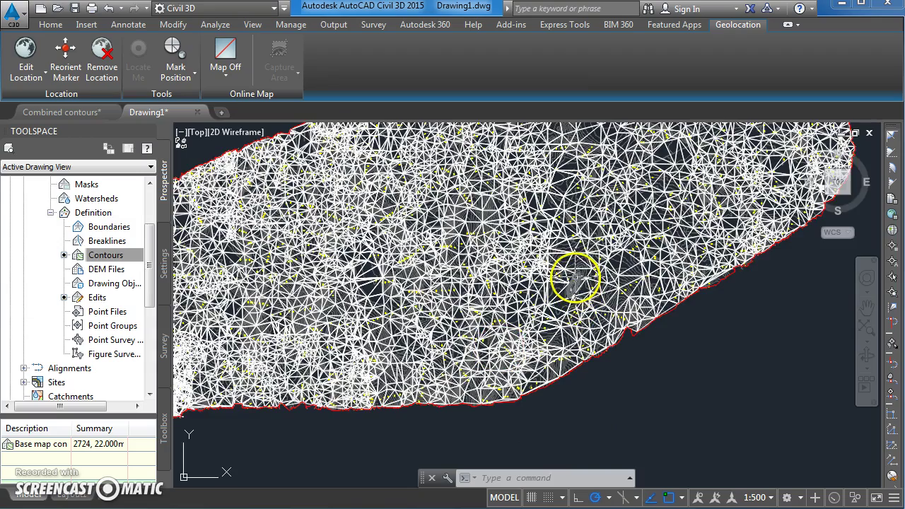
pyautogui.scroll(3, 574, 277)
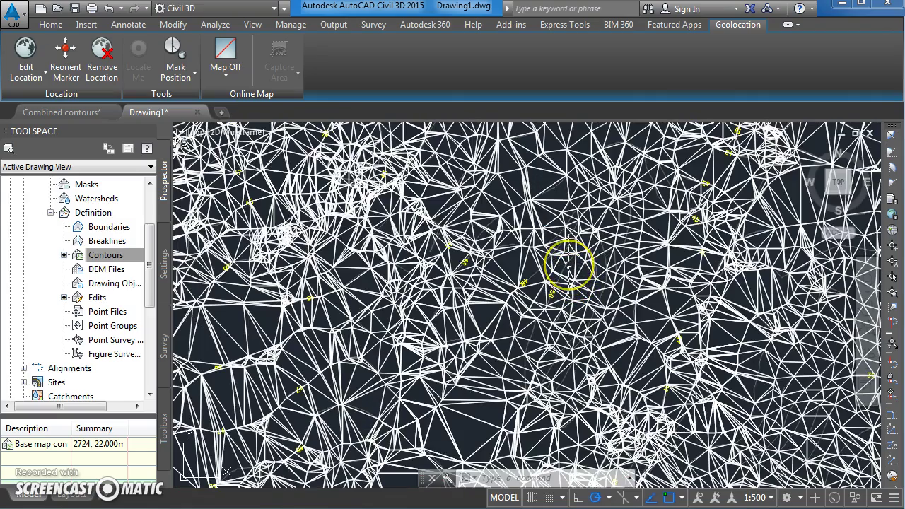
pyautogui.click(568, 264)
pyautogui.press('Escape')
pyautogui.press('Escape')
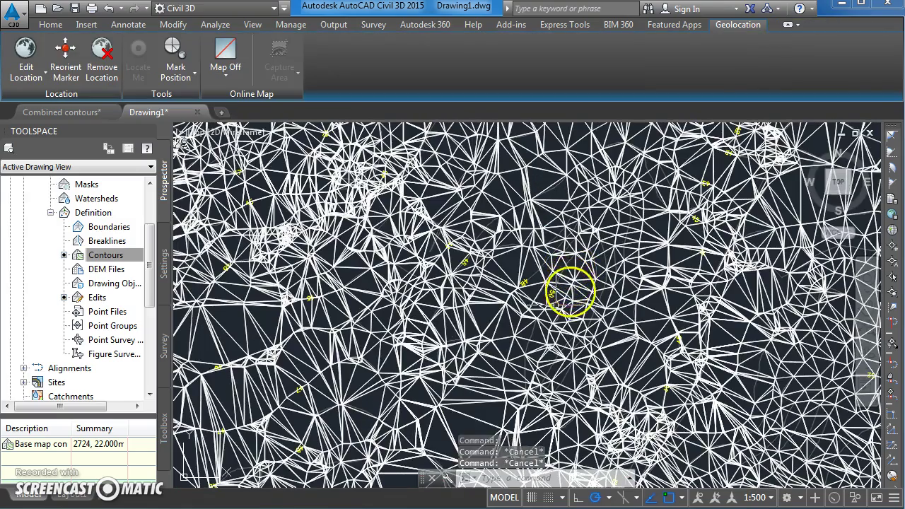
# - Recentre the view and select the EGL surface to bring up its Tin Surface ribbon tab
pyautogui.scroll(-3, 475, 332)
pyautogui.scroll(-3, 477, 338)
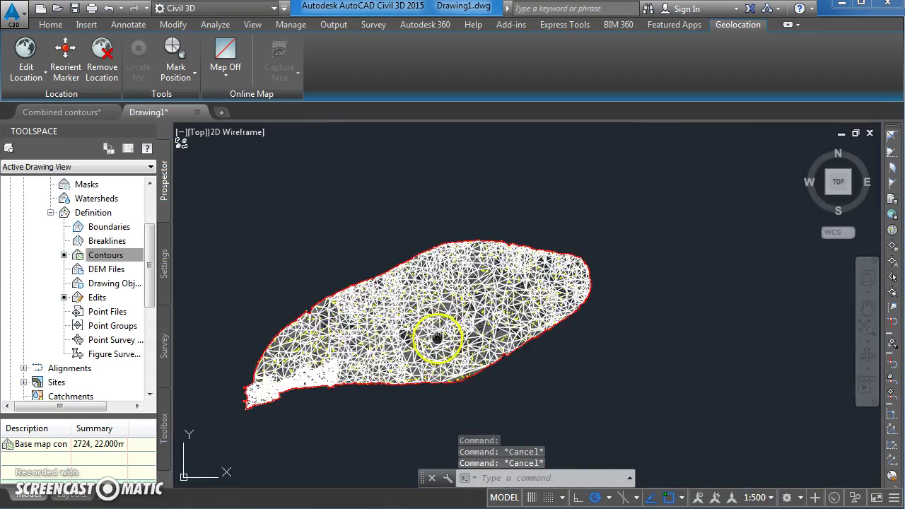
pyautogui.moveTo(436, 335); pyautogui.dragTo(521, 337, button='middle')
pyautogui.scroll(1, 512, 340)
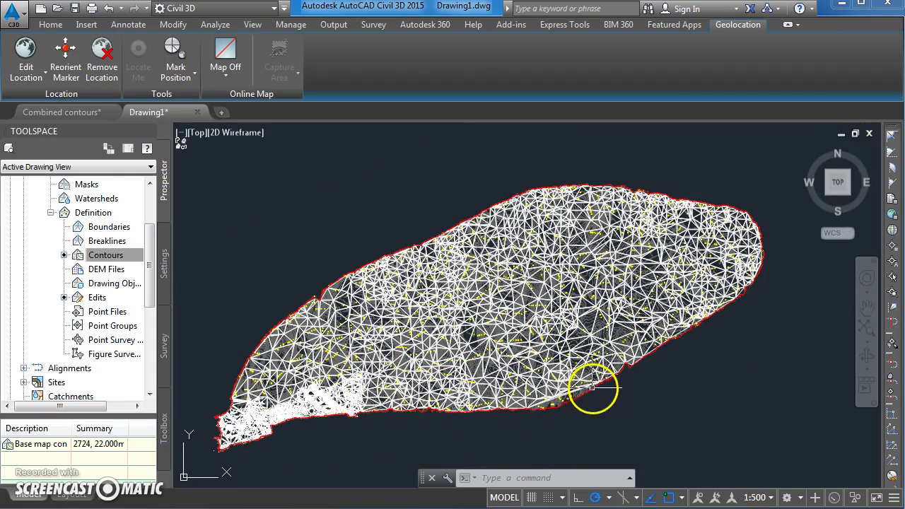
pyautogui.scroll(3, 586, 393)
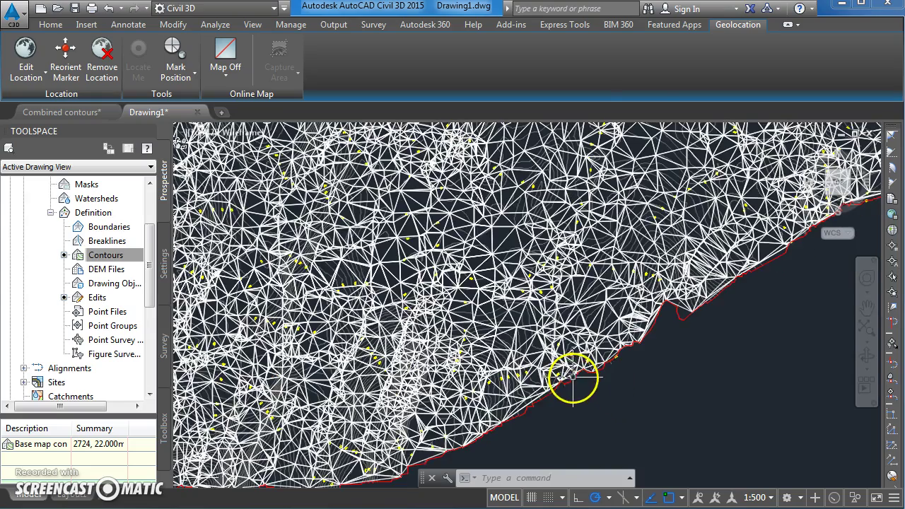
pyautogui.click(571, 384)
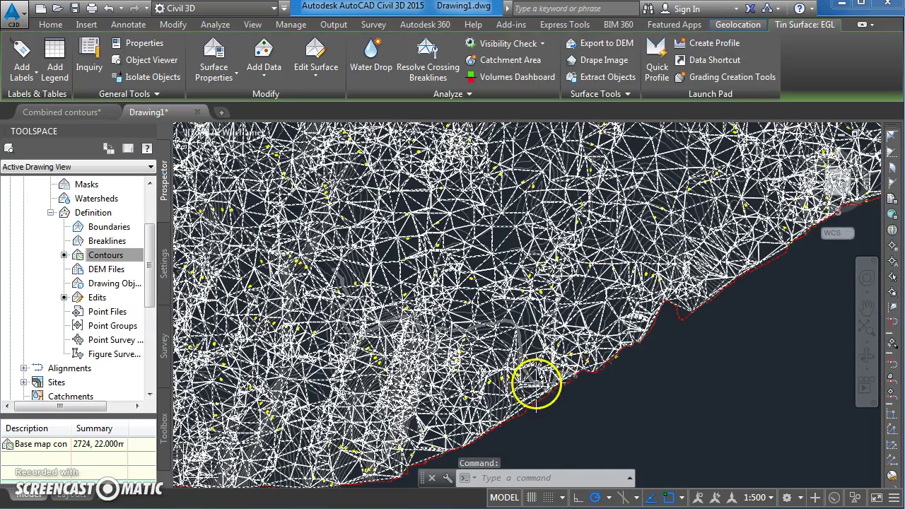
pyautogui.scroll(2, 544, 382)
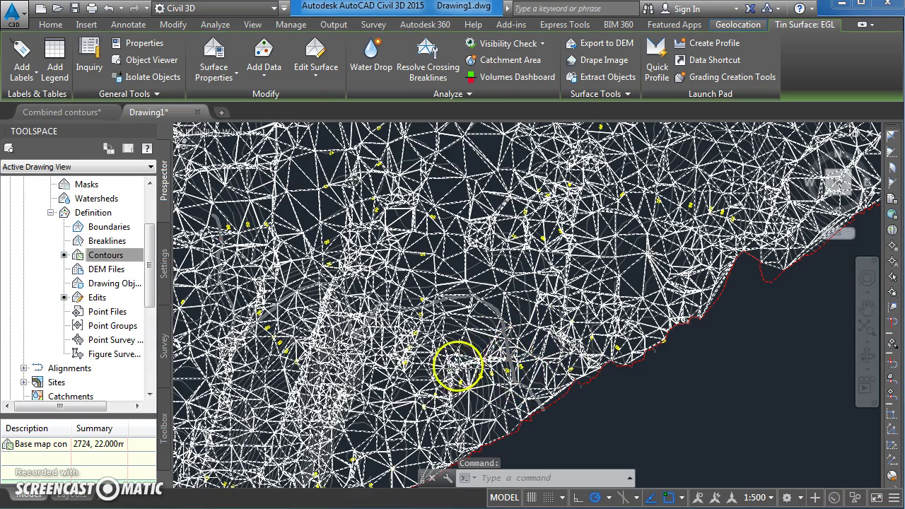
# - Show the EGL surface in the Object Viewer with Realistic shading and orbit to see its relief
pyautogui.click(153, 61)
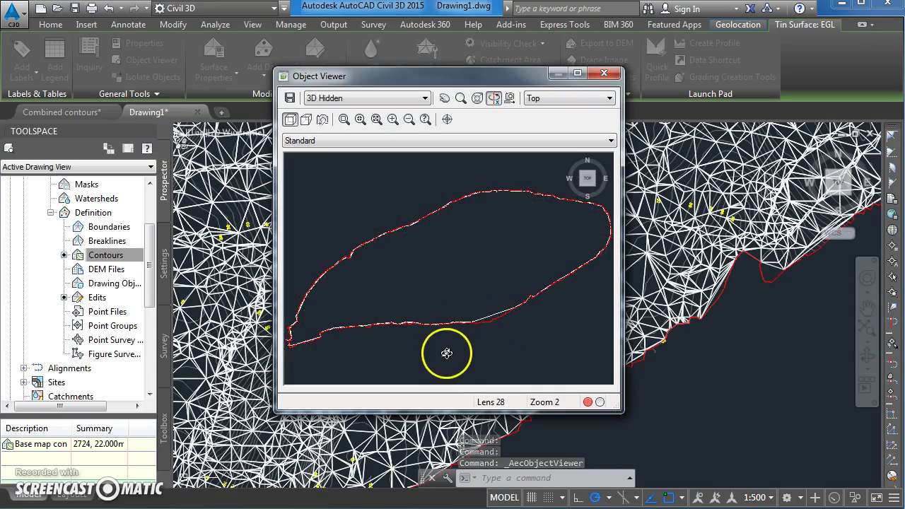
pyautogui.moveTo(438, 353); pyautogui.dragTo(460, 291)
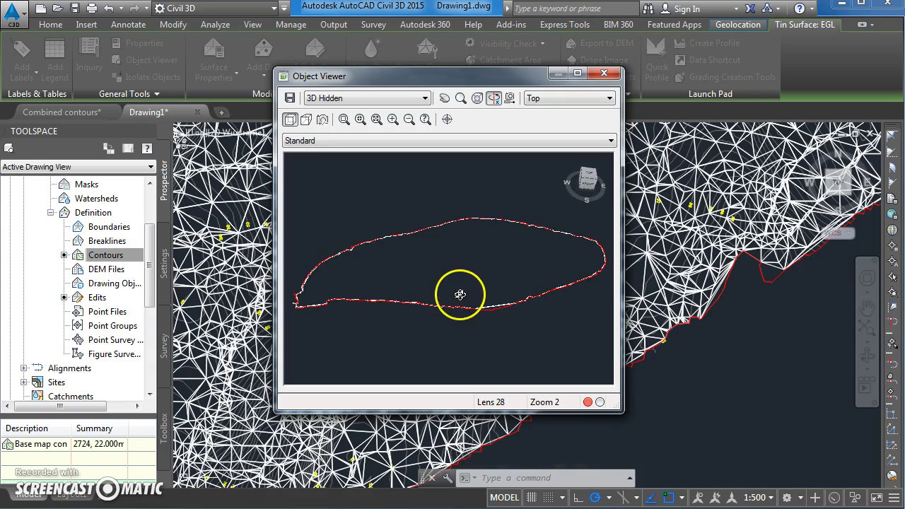
pyautogui.click(415, 97)
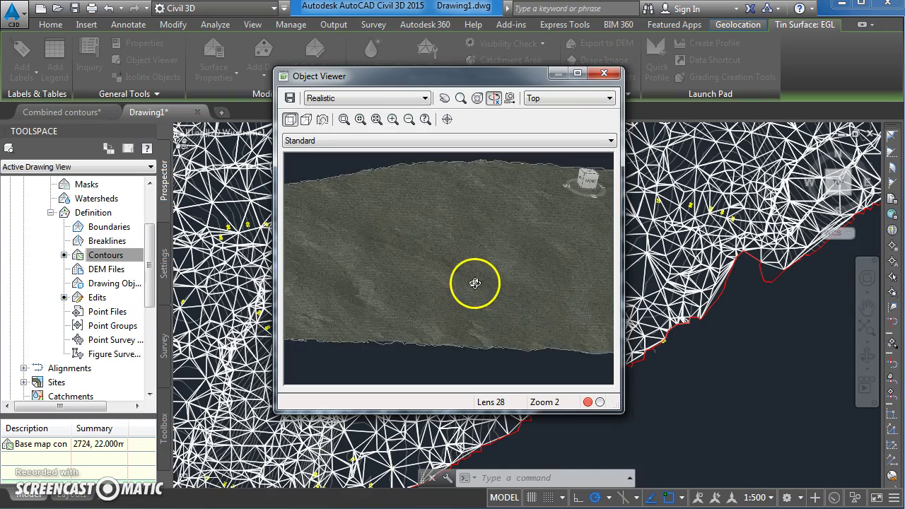
pyautogui.scroll(-2, 452, 304)
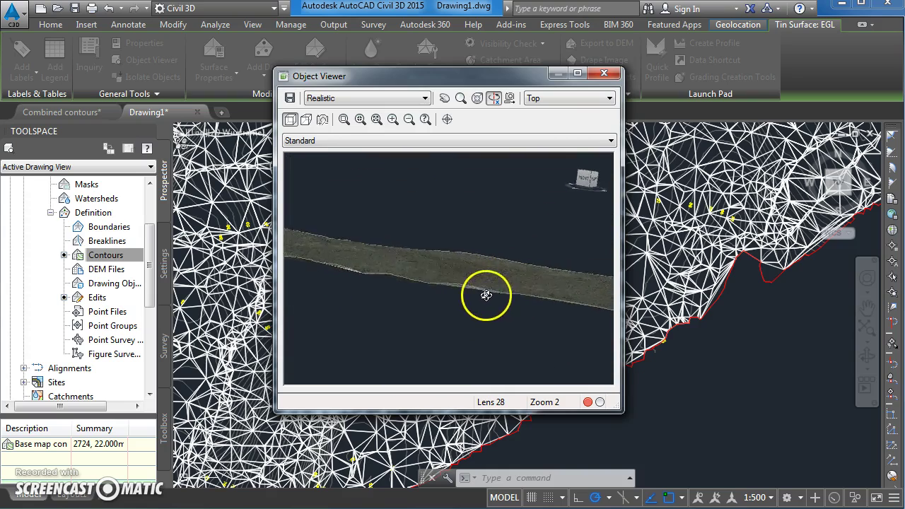
pyautogui.scroll(5, 466, 311)
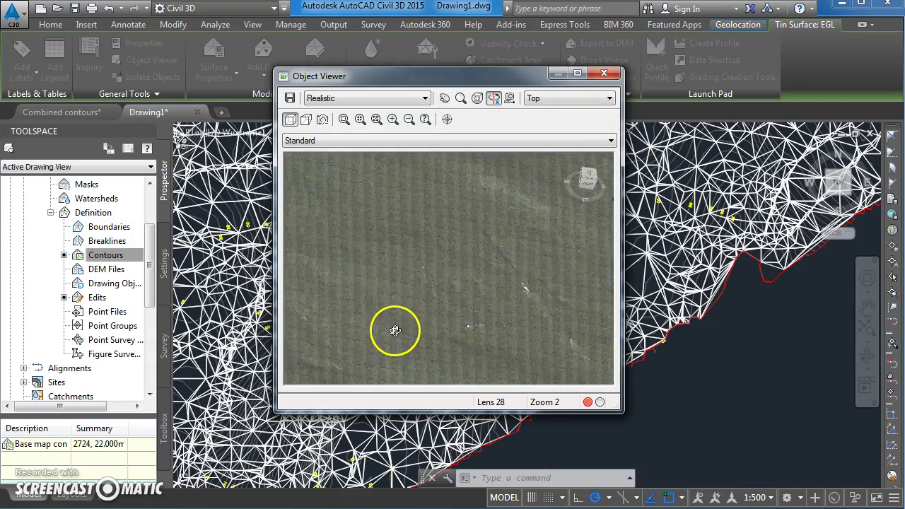
pyautogui.moveTo(393, 344)
pyautogui.mouseDown()
pyautogui.moveTo(347, 319)
pyautogui.moveTo(324, 281)
pyautogui.moveTo(454, 317)
pyautogui.moveTo(438, 255)
pyautogui.moveTo(404, 233)
pyautogui.mouseUp()
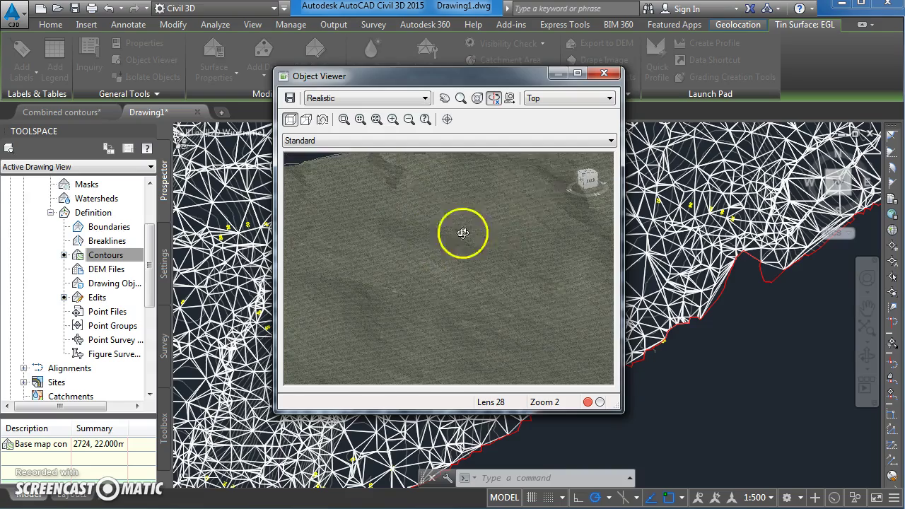
# - Close the Object Viewer, zoom back to the whole EGL surface, and deselect it
pyautogui.click(601, 75)
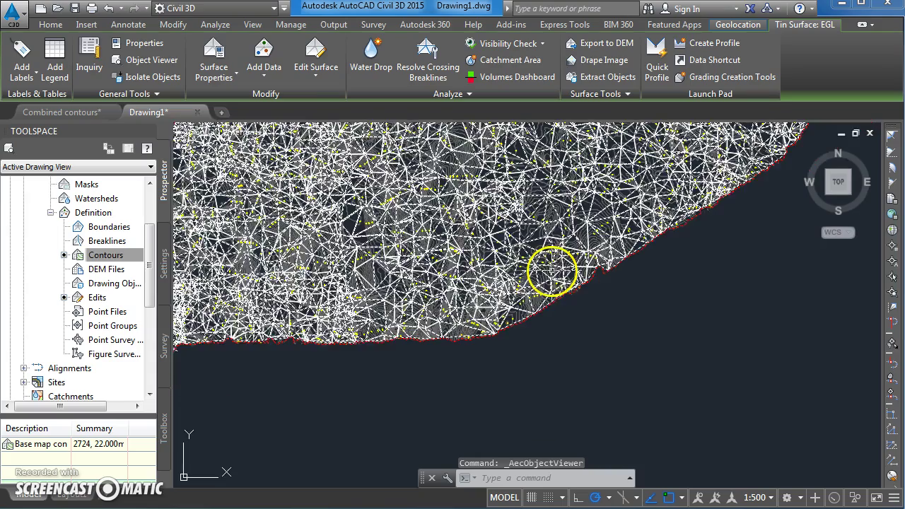
pyautogui.scroll(-5, 598, 318)
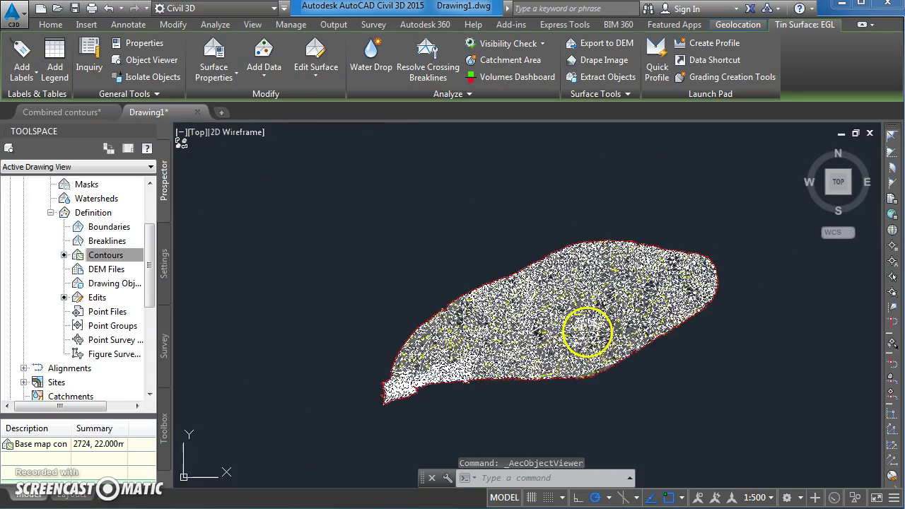
pyautogui.scroll(2, 587, 329)
pyautogui.press('Escape')
pyautogui.press('Escape')
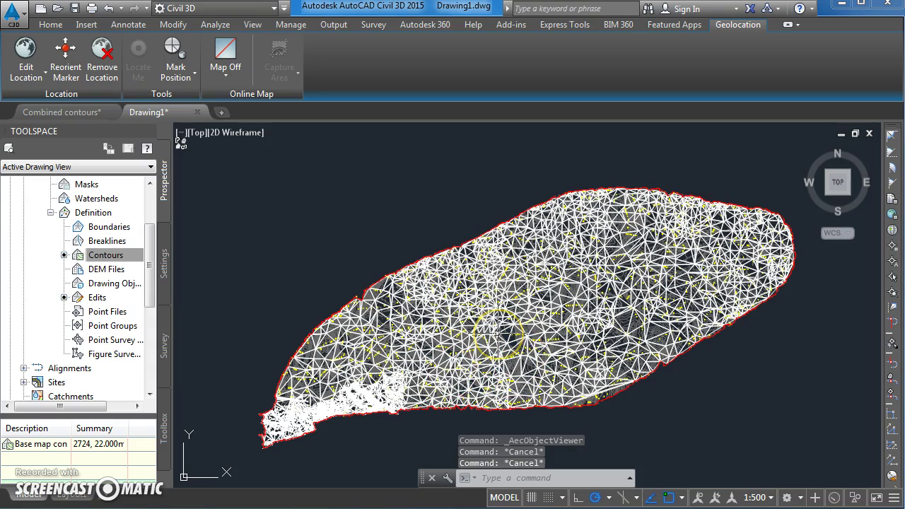
pyautogui.moveTo(499, 330)
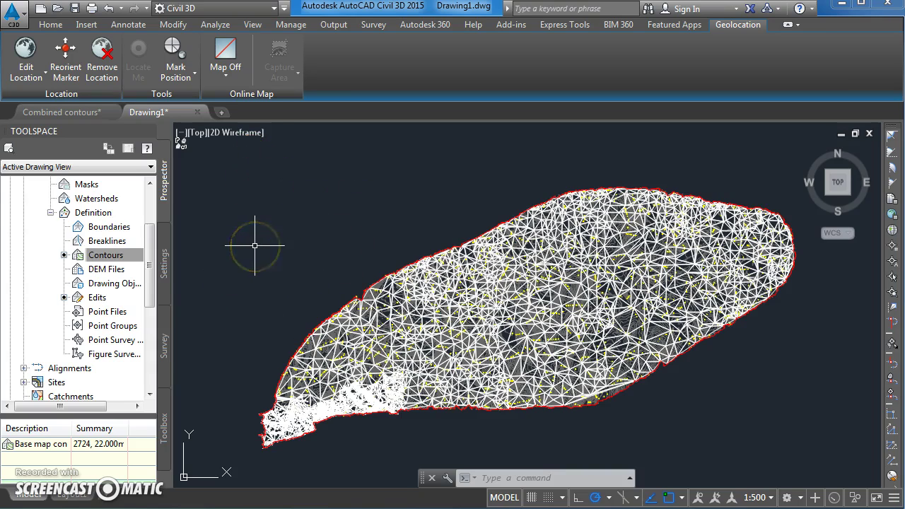
# - From the Home ribbon, start Alignment Creation Tools to open the Create Alignment - Layout dialog
pyautogui.click(42, 26)
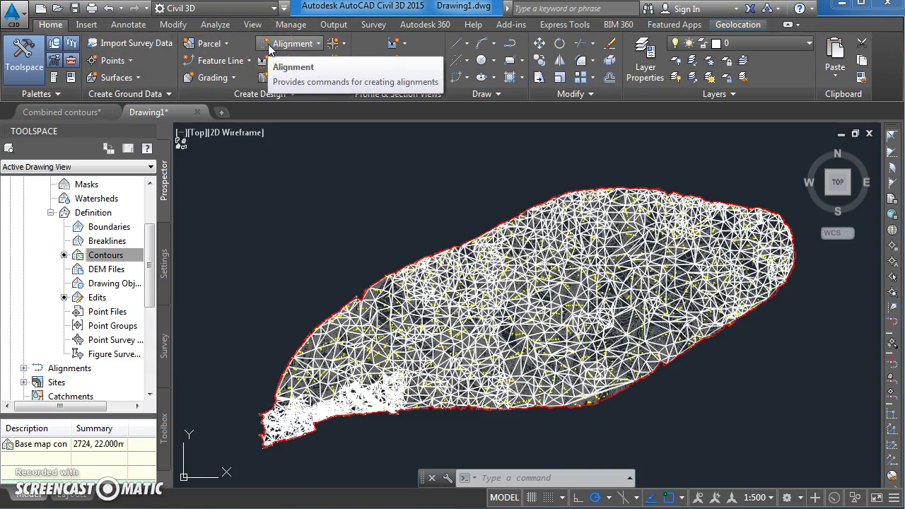
pyautogui.click(313, 44)
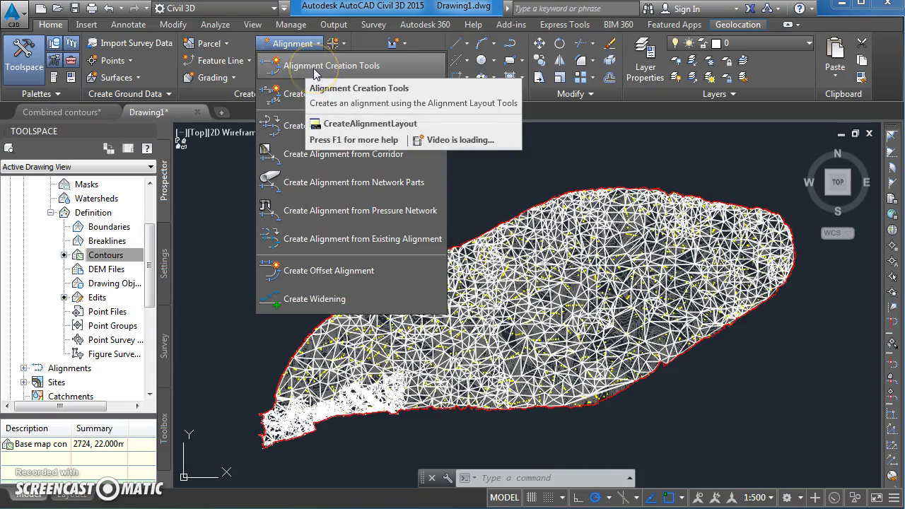
pyautogui.click(315, 68)
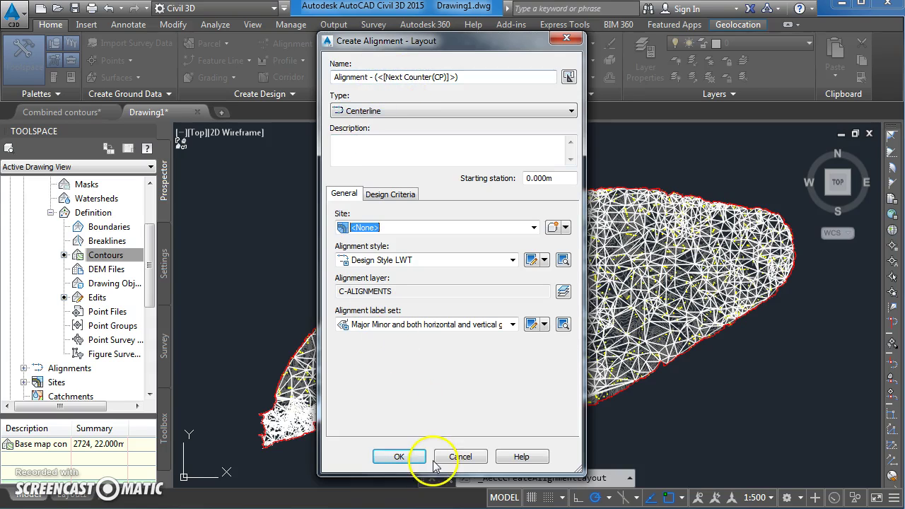
# - Accept the alignment defaults and draw one fixed straight line from the surface's lower-left to upper-right end
pyautogui.click(400, 457)
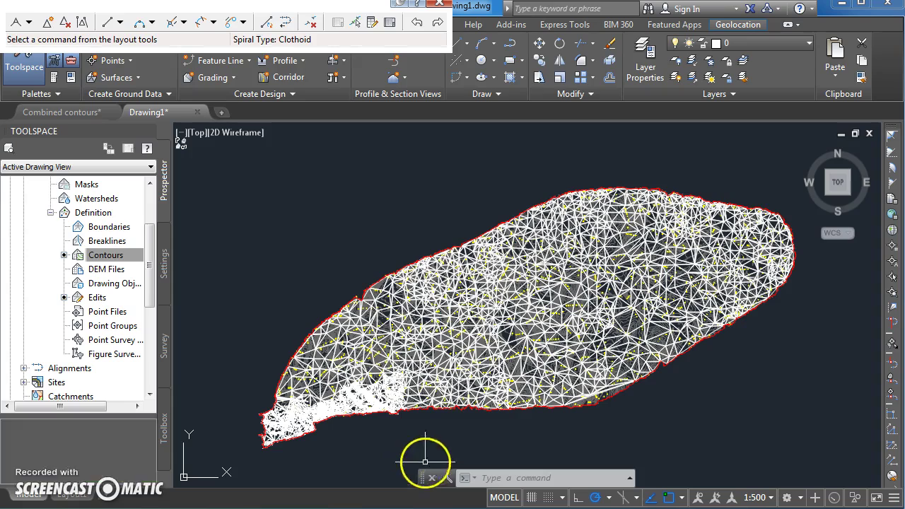
pyautogui.click(108, 24)
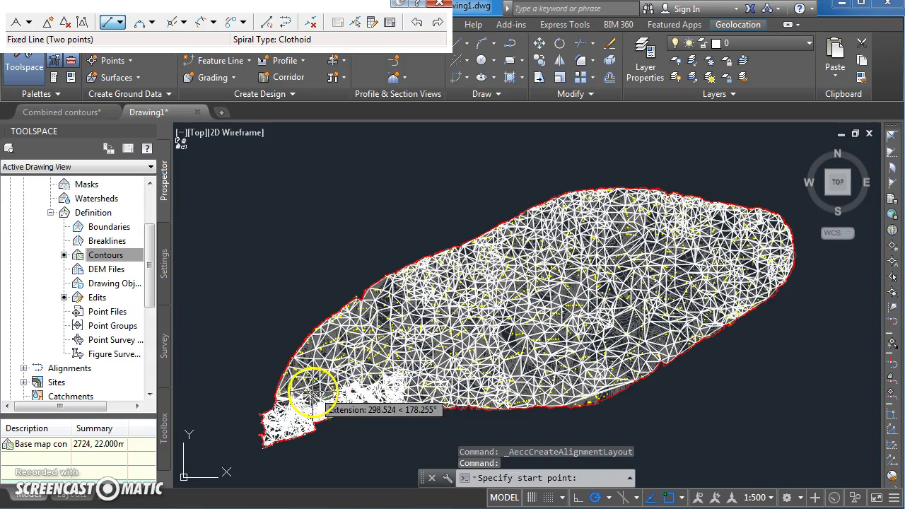
pyautogui.click(313, 387)
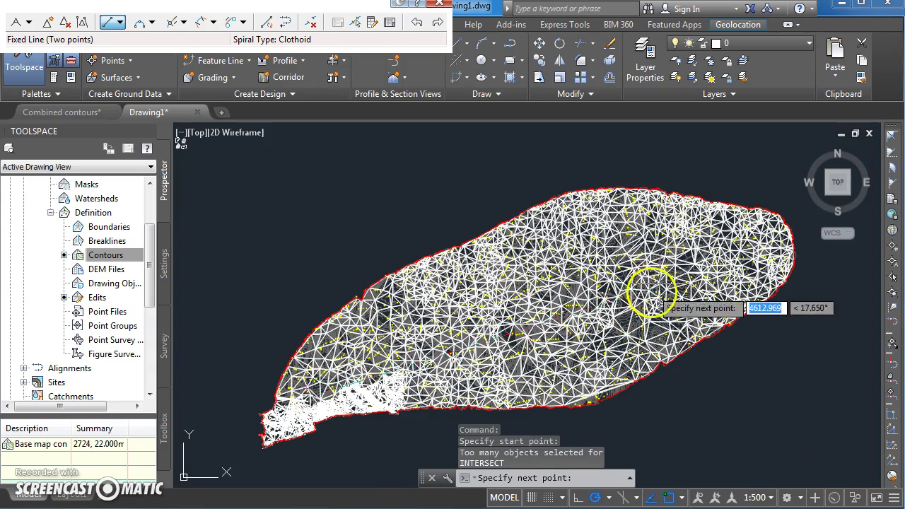
pyautogui.click(768, 238)
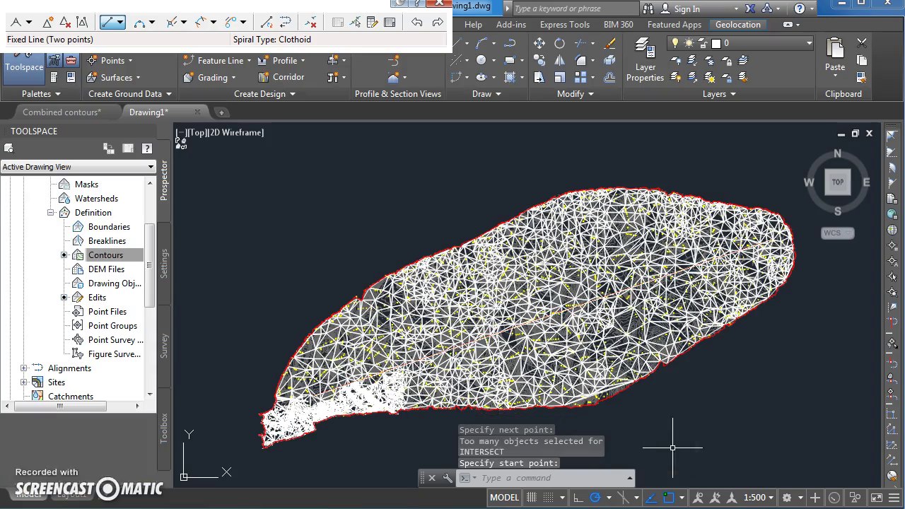
# - End the alignment layout and zoom in to check station labels such as 2400, 2600 and 2650
pyautogui.press('Escape')
pyautogui.scroll(3, 480, 350)
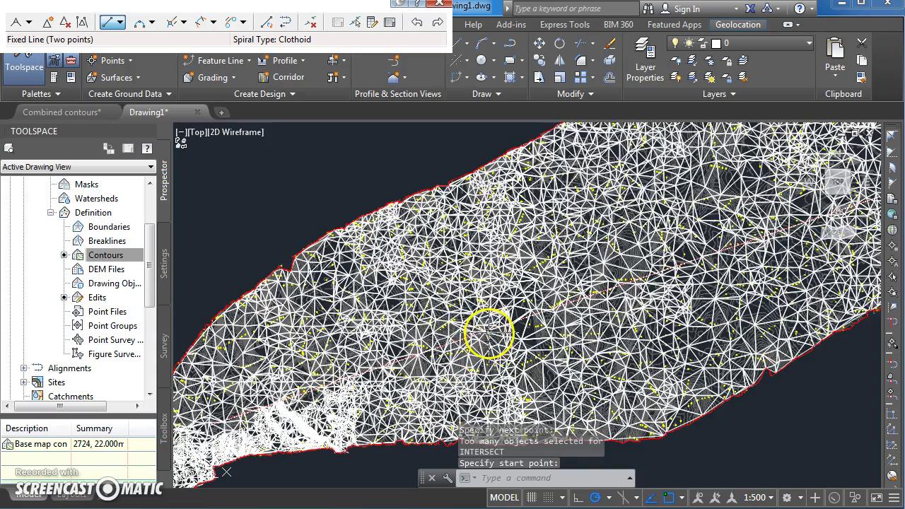
pyautogui.scroll(5, 489, 332)
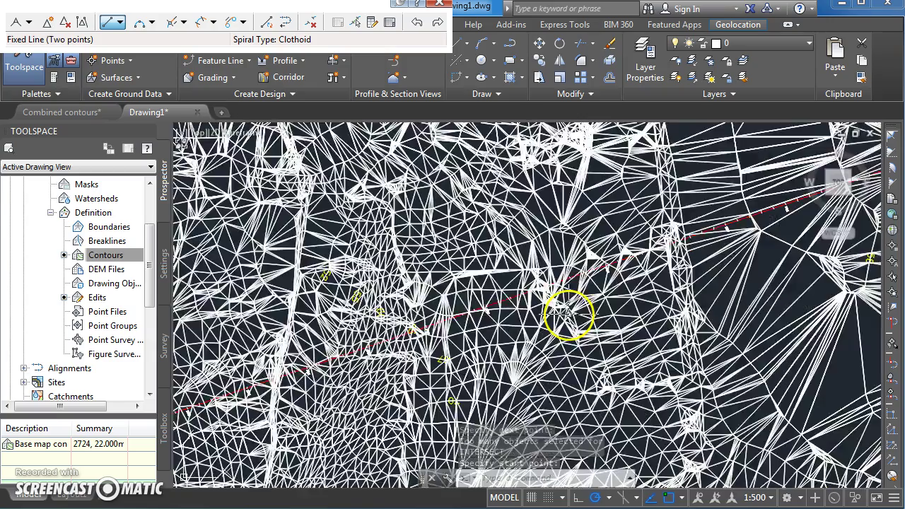
pyautogui.scroll(4, 530, 293)
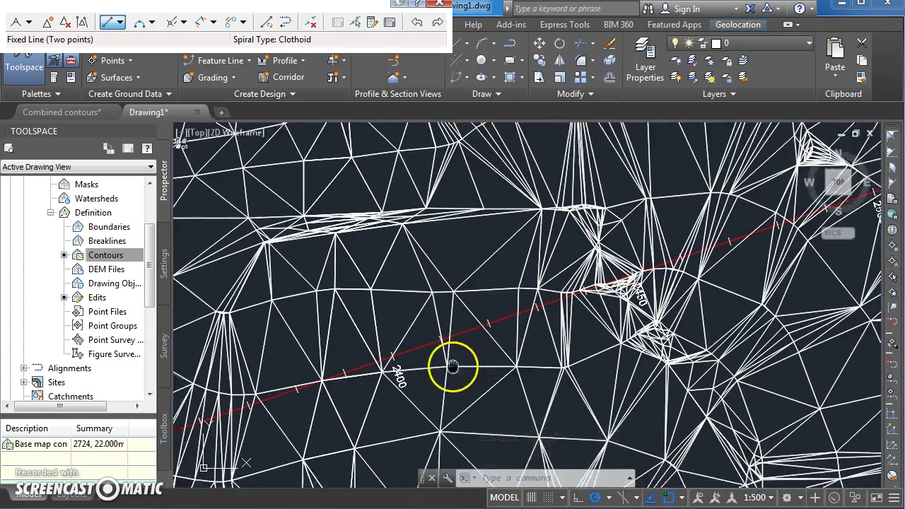
pyautogui.scroll(3, 499, 346)
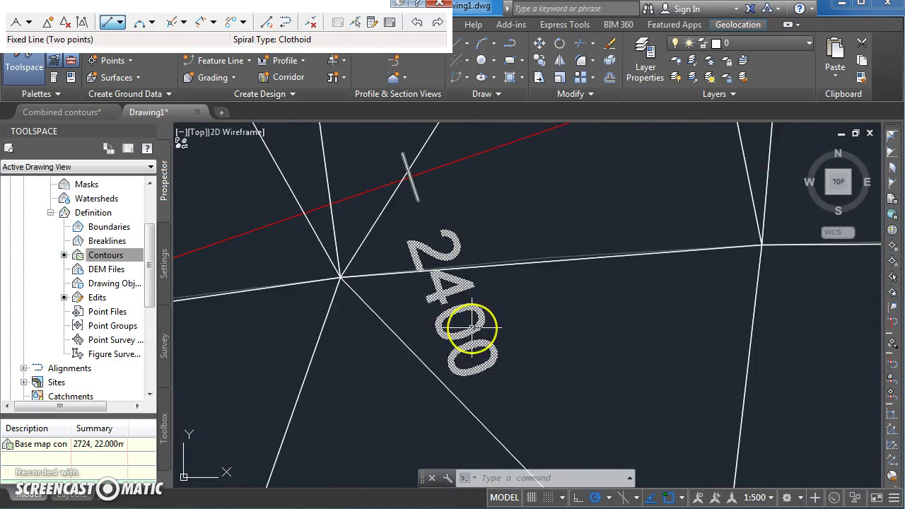
pyautogui.scroll(-1, 471, 327)
pyautogui.scroll(2, 472, 327)
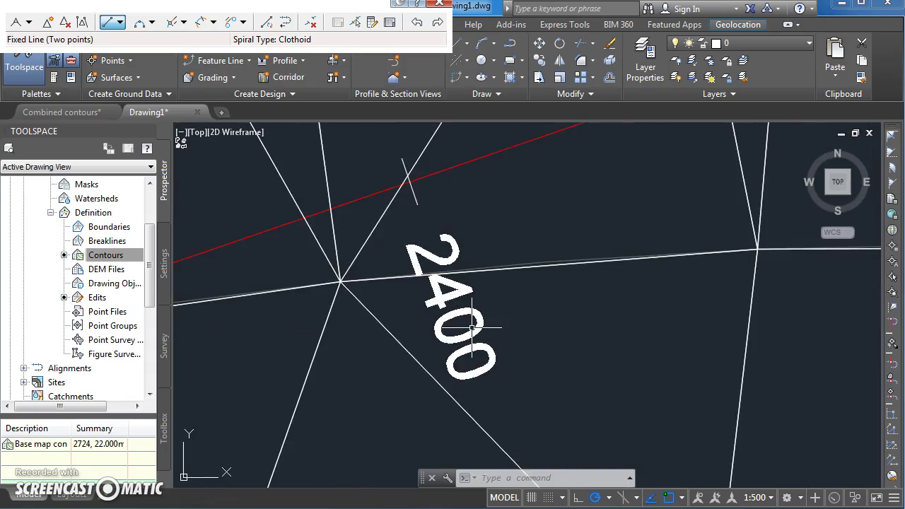
pyautogui.scroll(-1, 471, 327)
pyautogui.scroll(-8, 471, 327)
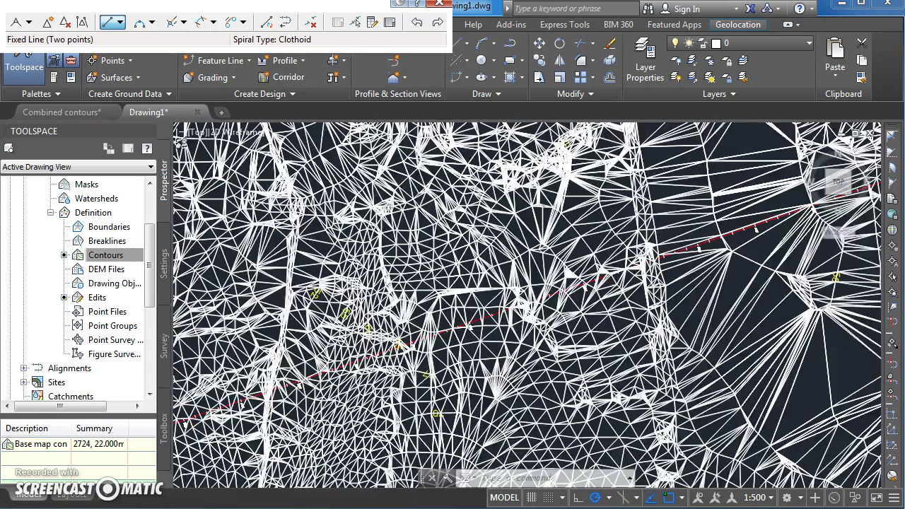
pyautogui.scroll(-6, 481, 329)
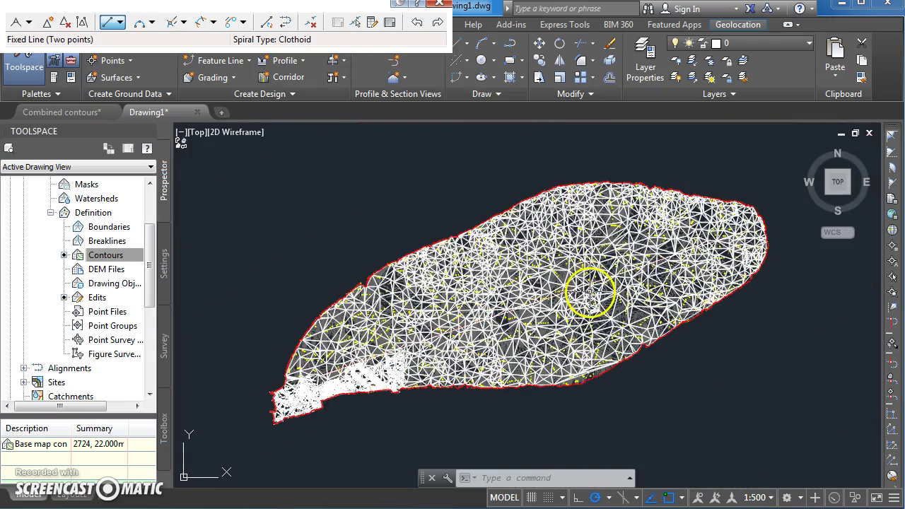
# - Close the Alignment Layout Tools toolbar and recentre the view on the new alignment
pyautogui.click(441, 5)
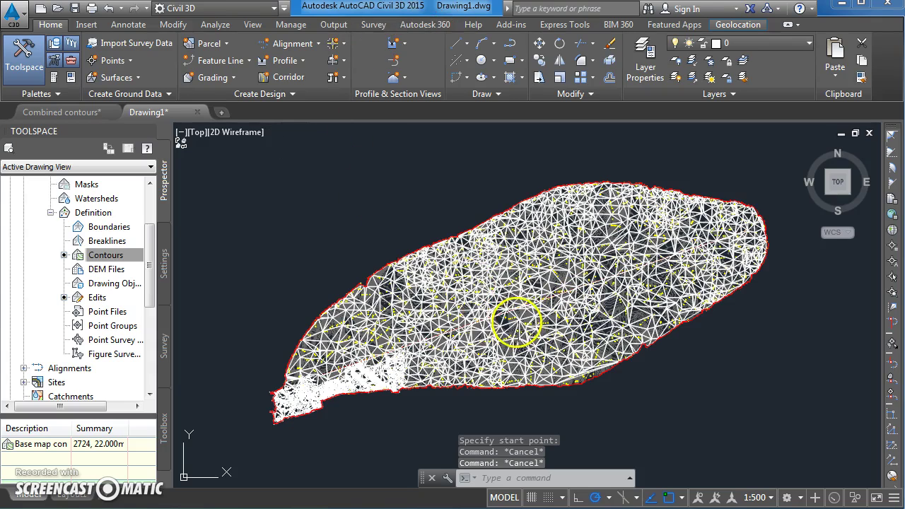
pyautogui.moveTo(519, 319); pyautogui.dragTo(493, 322, button='middle')
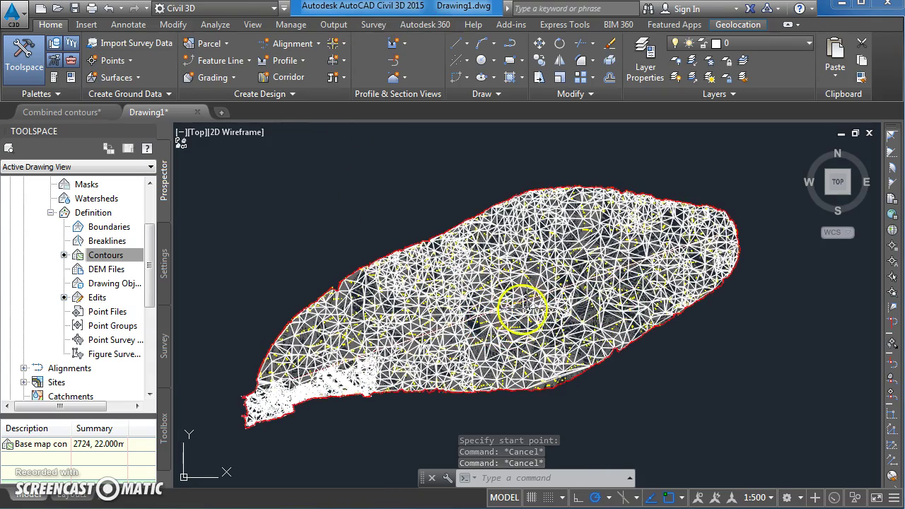
pyautogui.press('Escape')
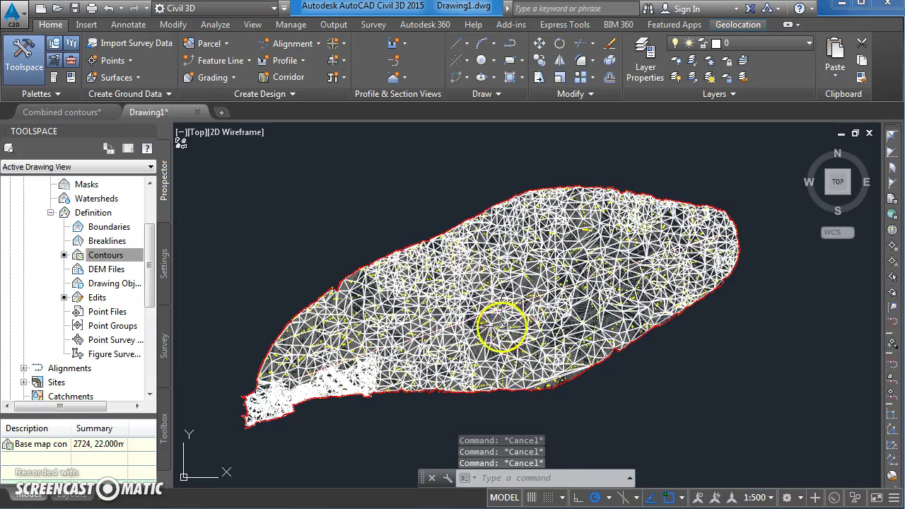
pyautogui.scroll(5, 487, 322)
pyautogui.scroll(5, 492, 325)
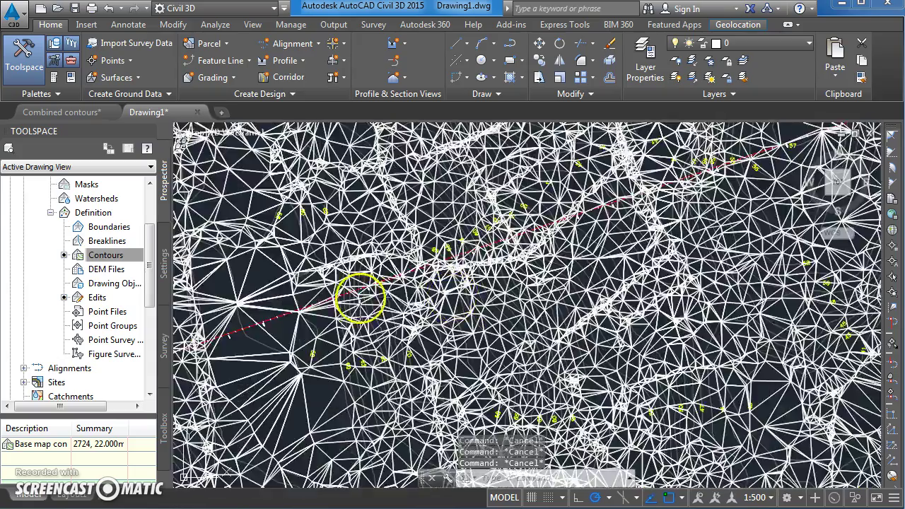
pyautogui.scroll(5, 495, 327)
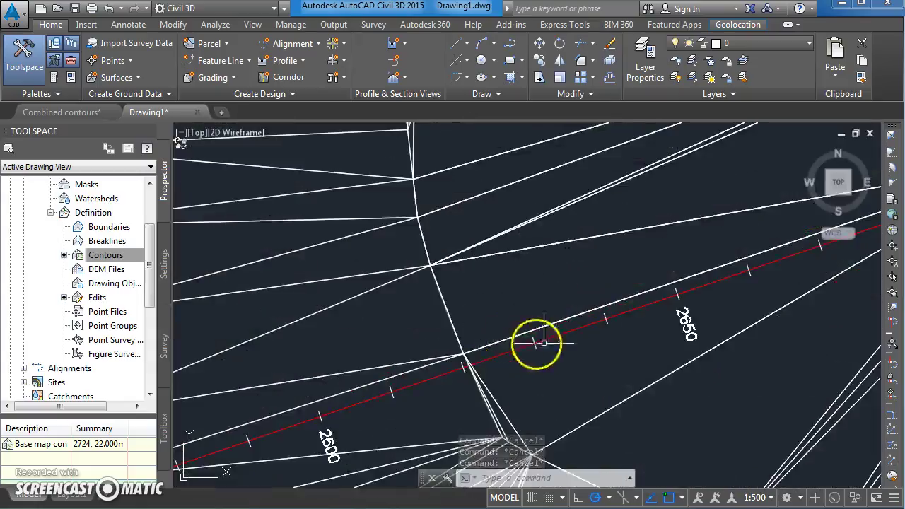
# - Sample an EGL surface profile along Alignment - (1) from 0.000m to 6245.143m
pyautogui.click(562, 333)
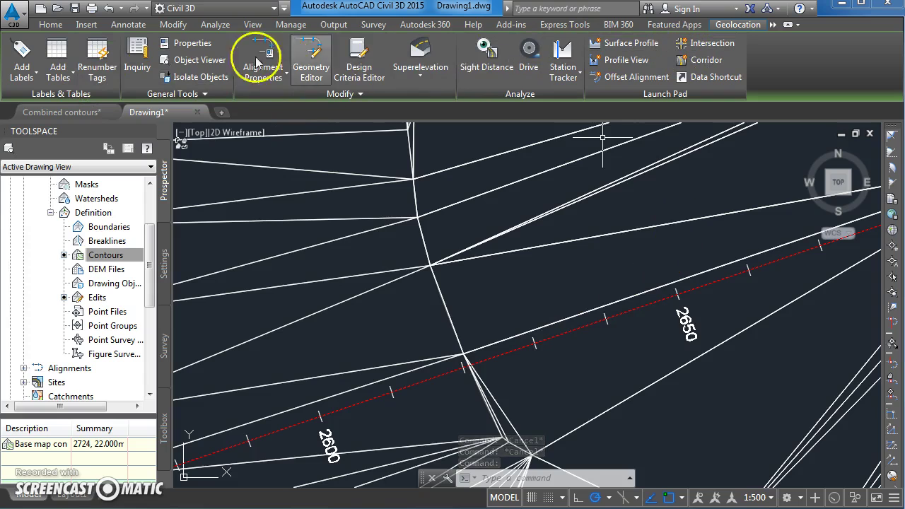
pyautogui.click(637, 42)
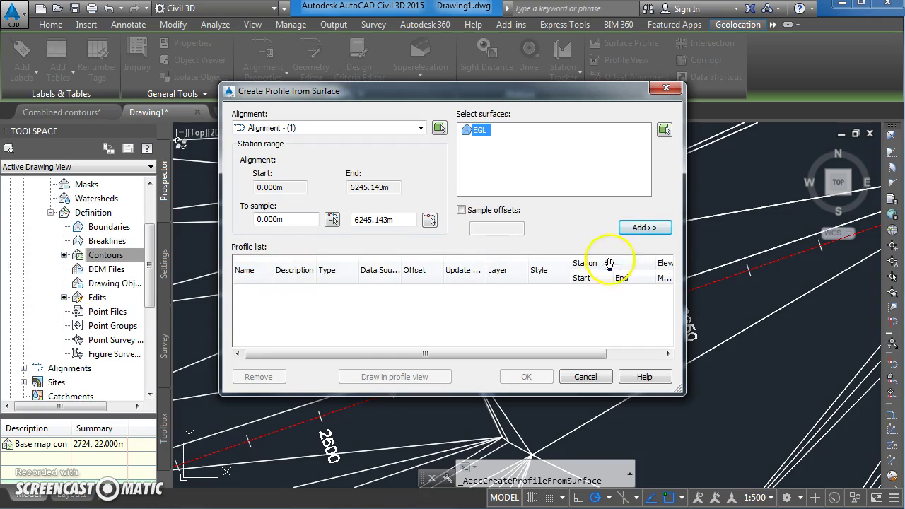
pyautogui.click(639, 229)
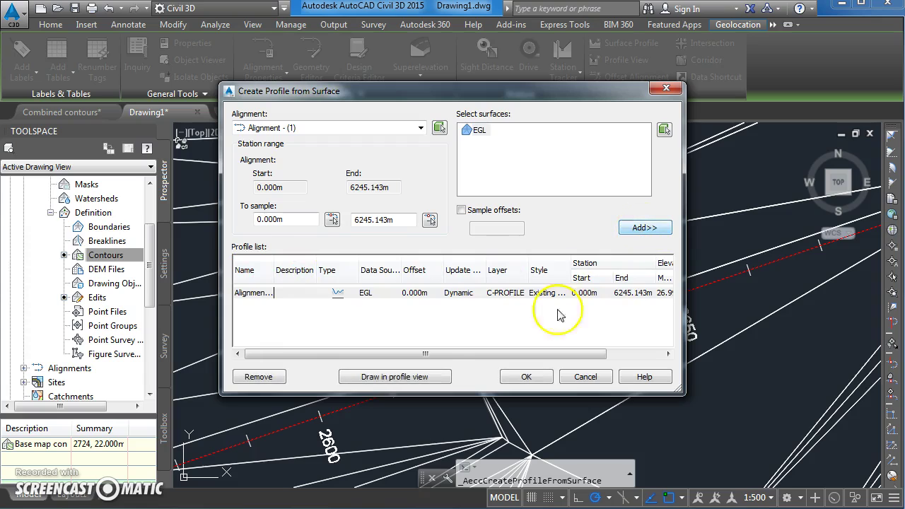
pyautogui.click(270, 295)
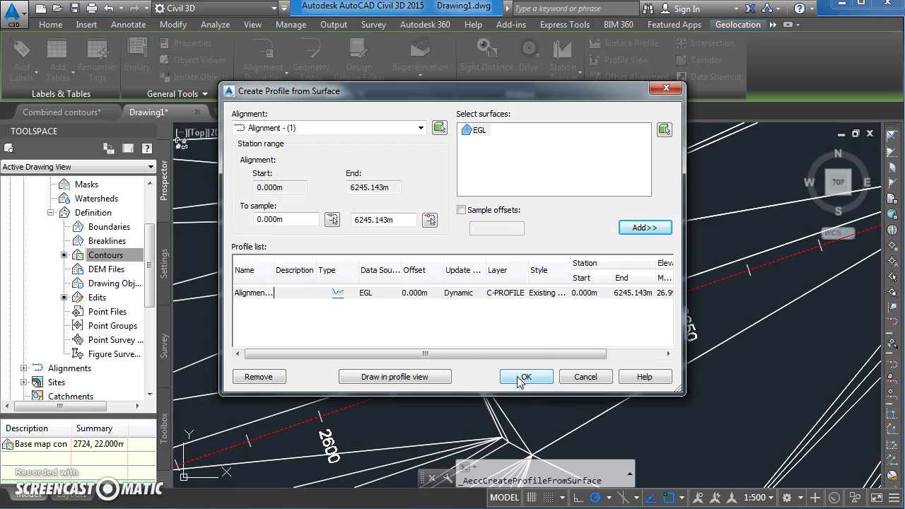
# - Start a new profile view using the 10x Exaggeration profile view style
pyautogui.click(378, 377)
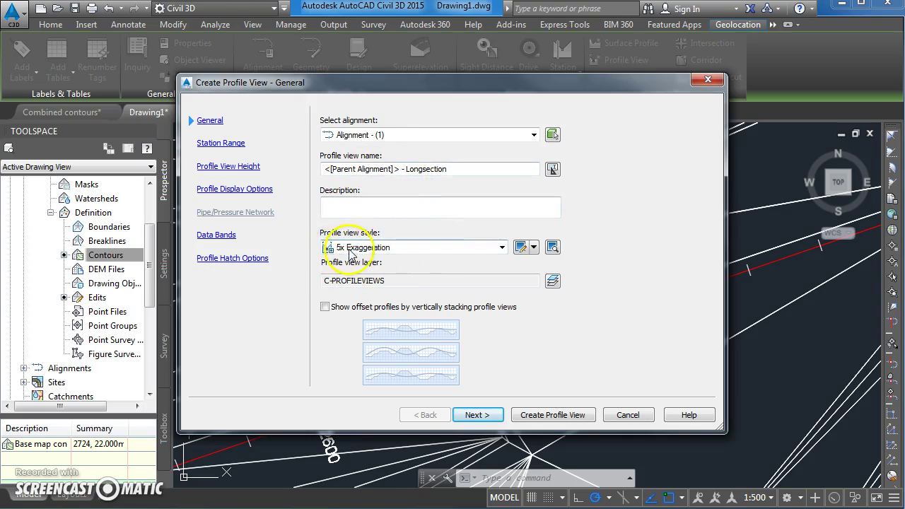
pyautogui.click(502, 247)
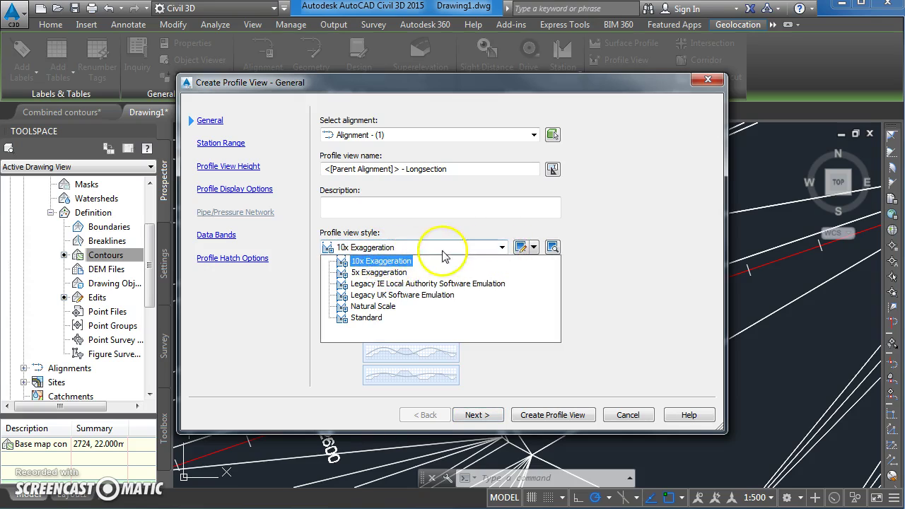
pyautogui.click(367, 263)
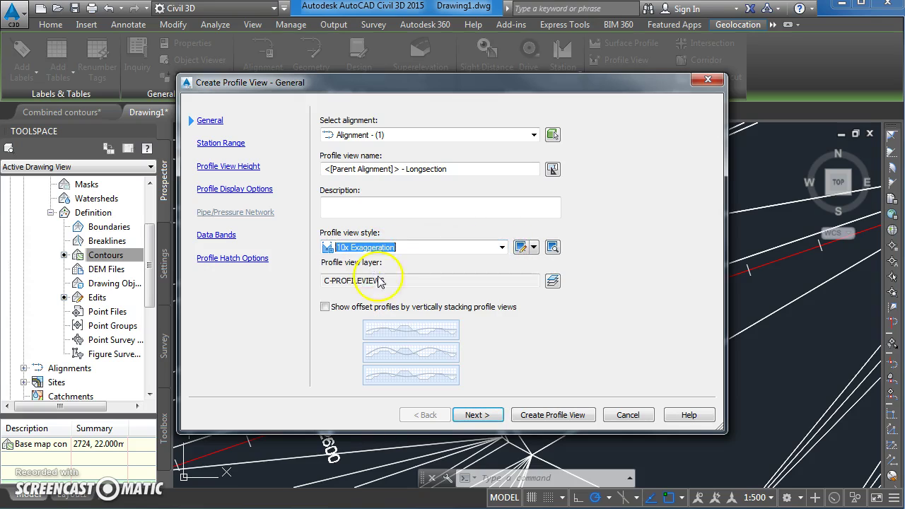
pyautogui.click(477, 415)
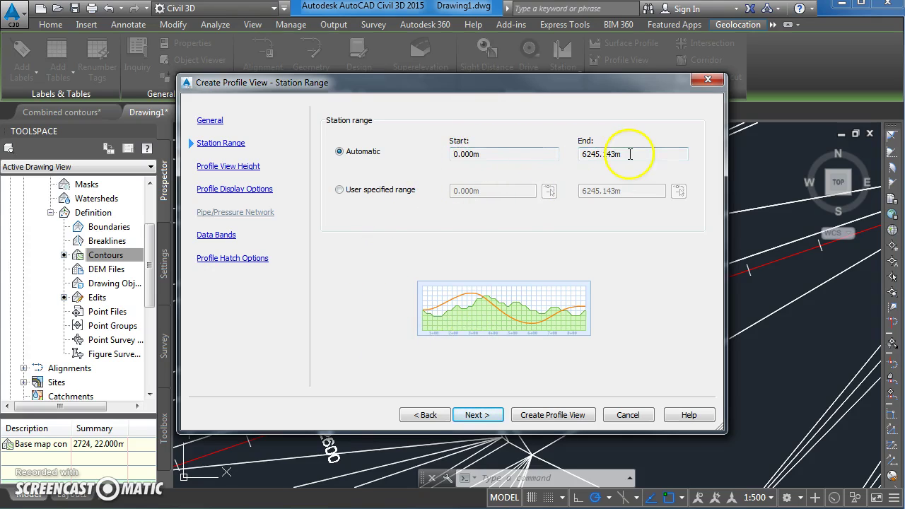
# - Keep the automatic 0.000m to 6245.143m station range for the profile view
pyautogui.click(340, 190)
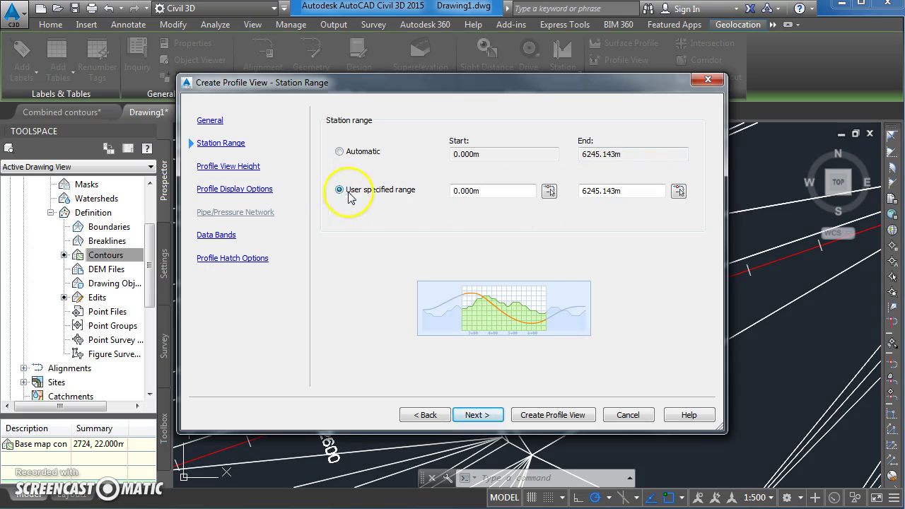
pyautogui.click(470, 193)
pyautogui.click(600, 192)
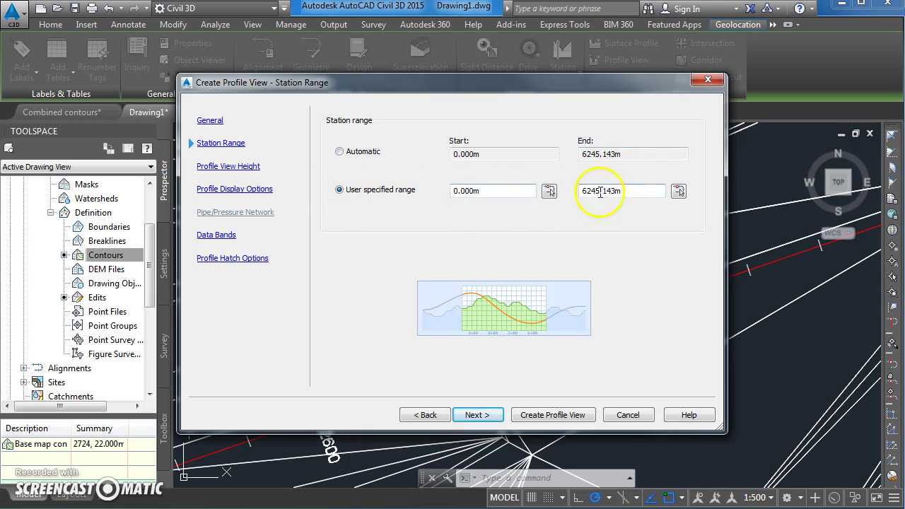
pyautogui.click(339, 152)
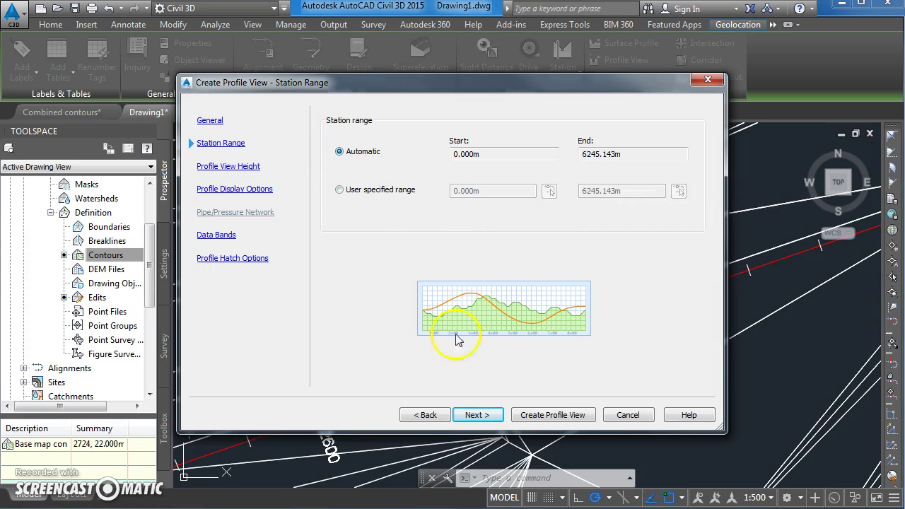
pyautogui.click(489, 416)
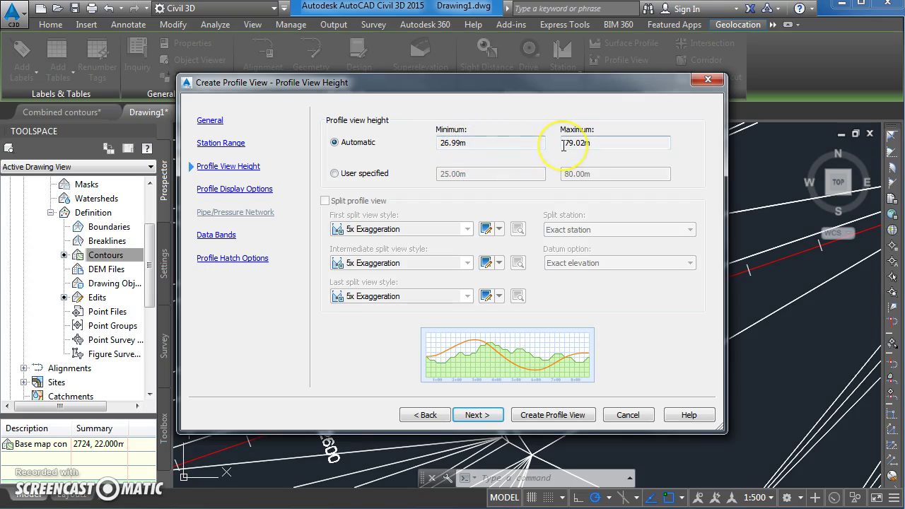
# - Use a user-specified profile view height of 25.00m to 80.00m, keeping default display options
pyautogui.click(335, 174)
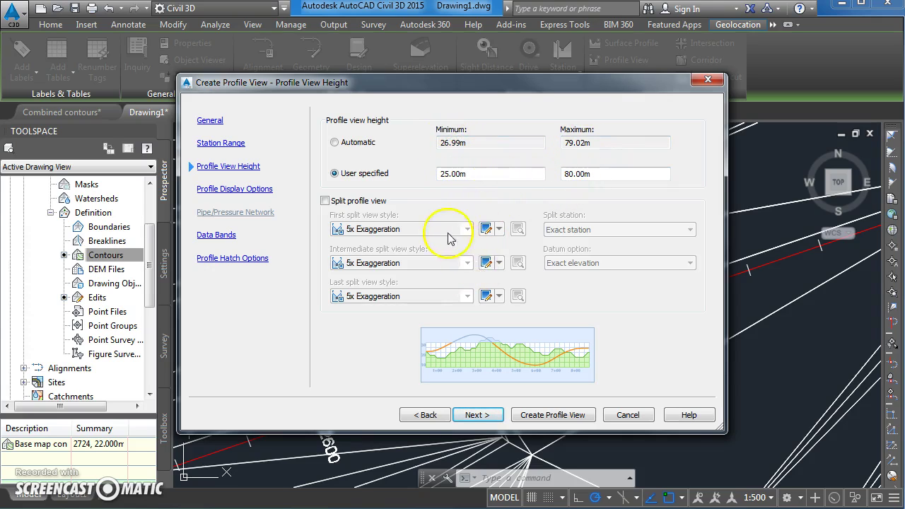
pyautogui.click(472, 414)
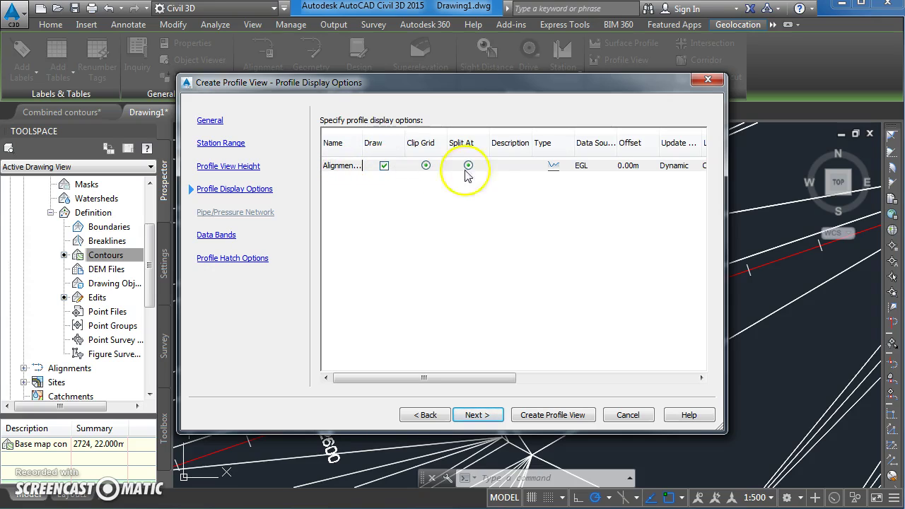
pyautogui.moveTo(431, 377)
pyautogui.mouseDown()
pyautogui.moveTo(630, 384)
pyautogui.moveTo(396, 388)
pyautogui.mouseUp()
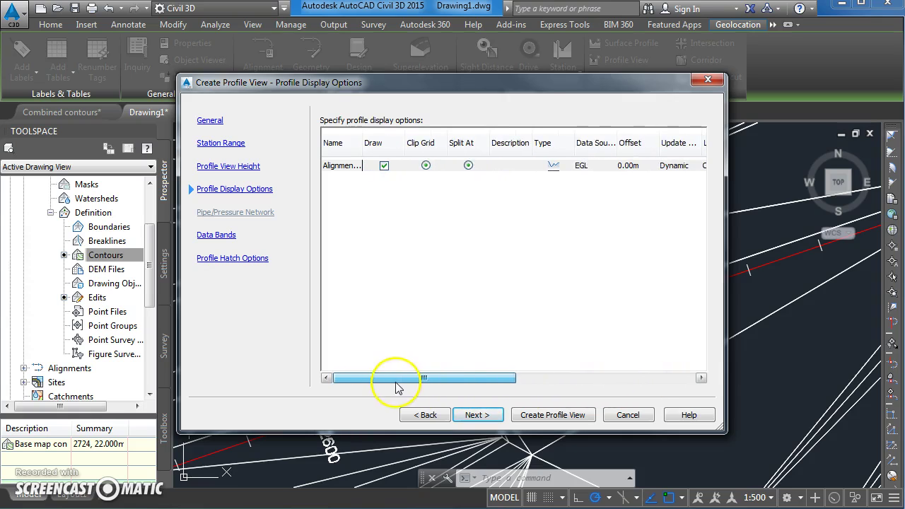
pyautogui.click(472, 415)
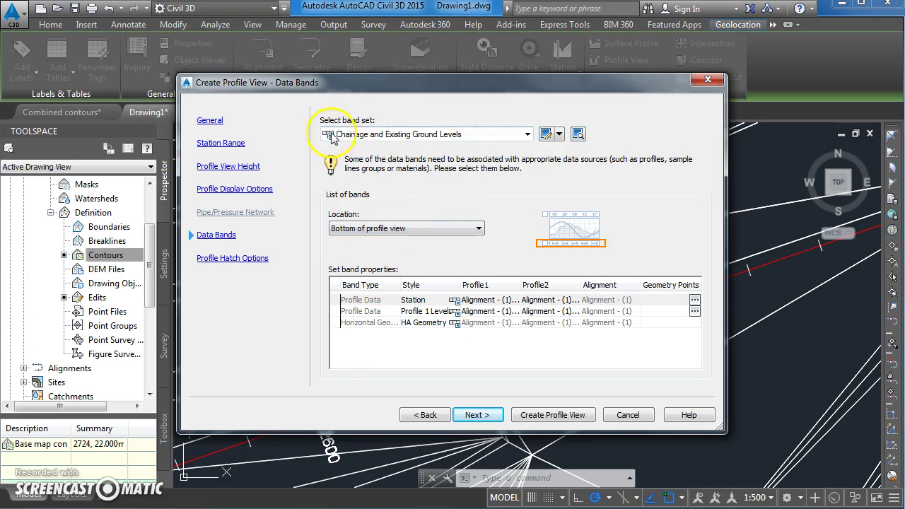
# - Keep the Chainage and Existing Ground Levels band set and create the profile view
pyautogui.click(527, 135)
pyautogui.click(528, 135)
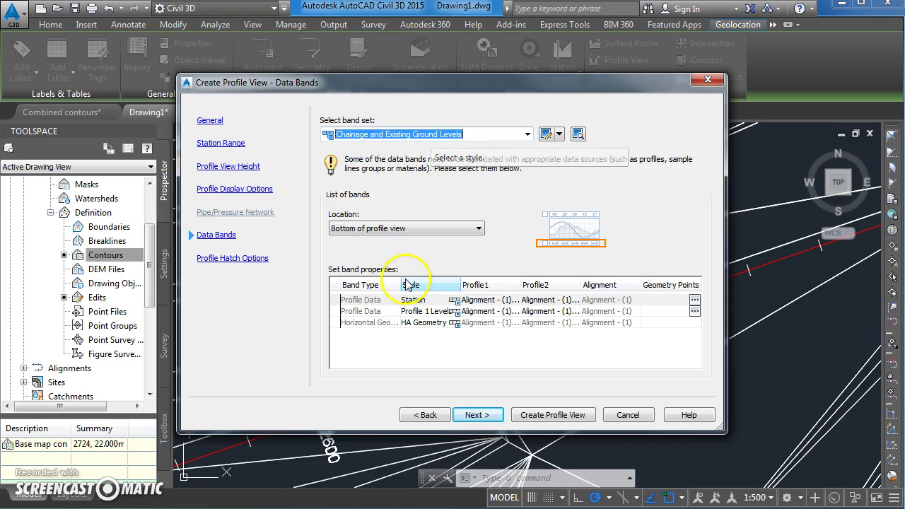
pyautogui.click(477, 415)
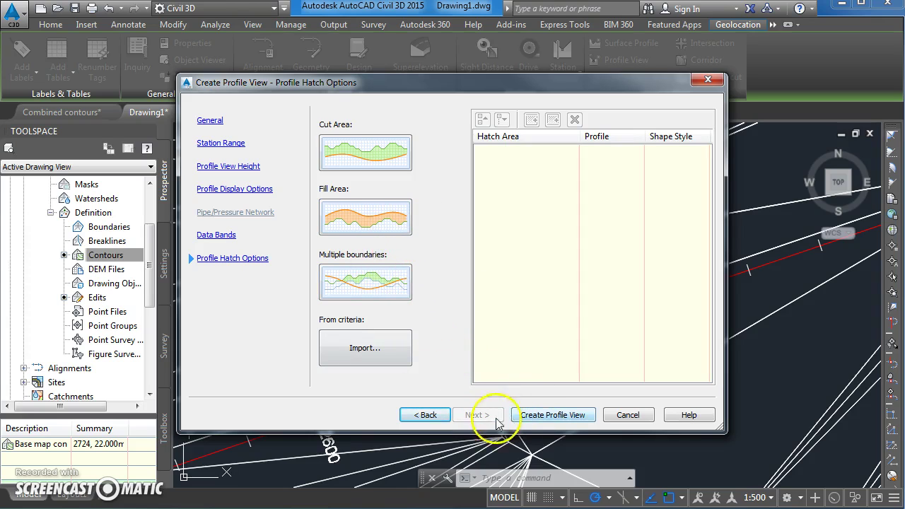
pyautogui.click(550, 414)
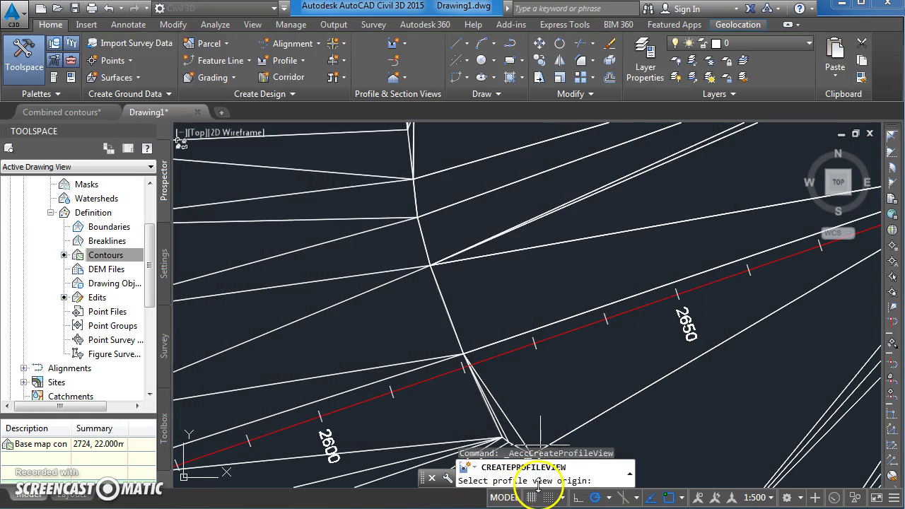
# - Place the profile view origin in empty space to the right of the EGL surface
pyautogui.scroll(-5, 545, 396)
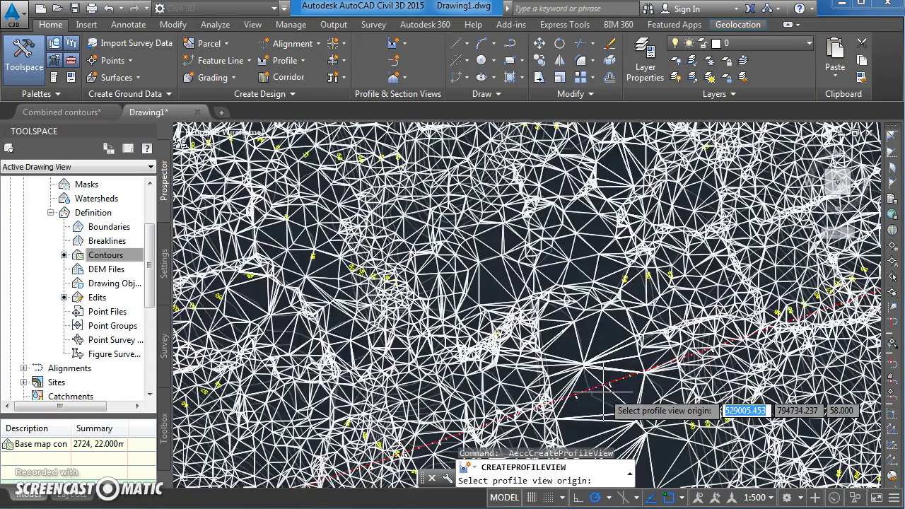
pyautogui.scroll(-4, 603, 392)
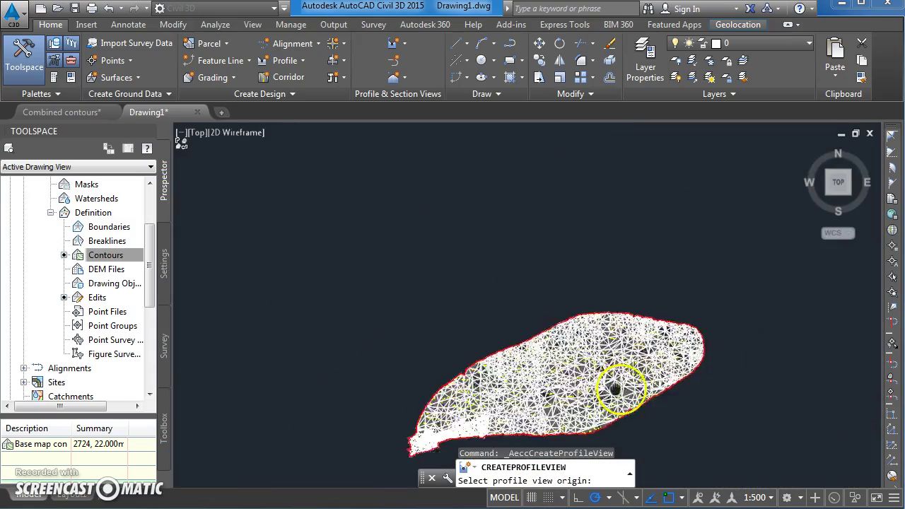
pyautogui.moveTo(615, 389); pyautogui.dragTo(366, 382, button='middle')
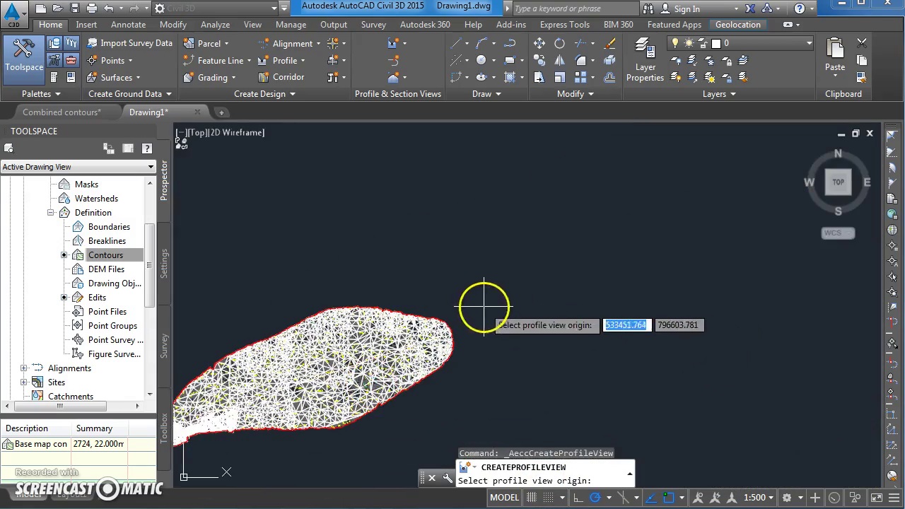
pyautogui.moveTo(497, 304); pyautogui.dragTo(468, 322, button='middle')
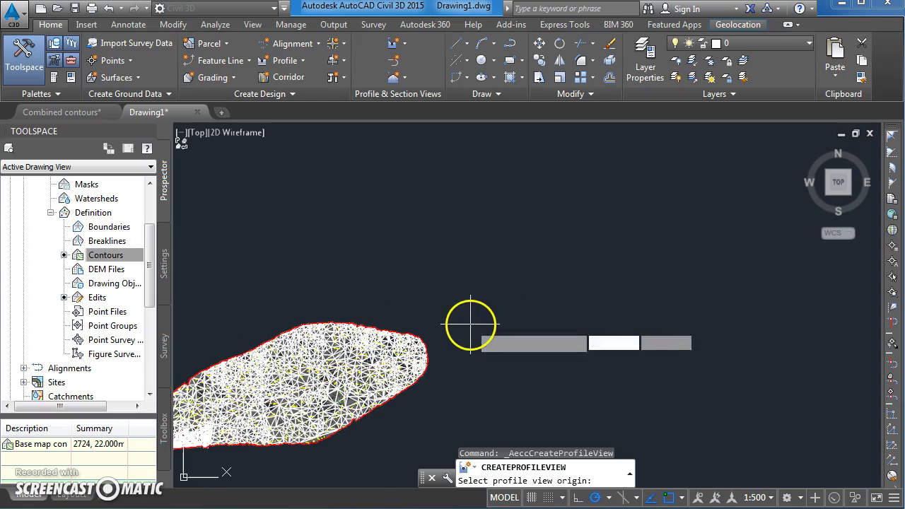
pyautogui.click(494, 272)
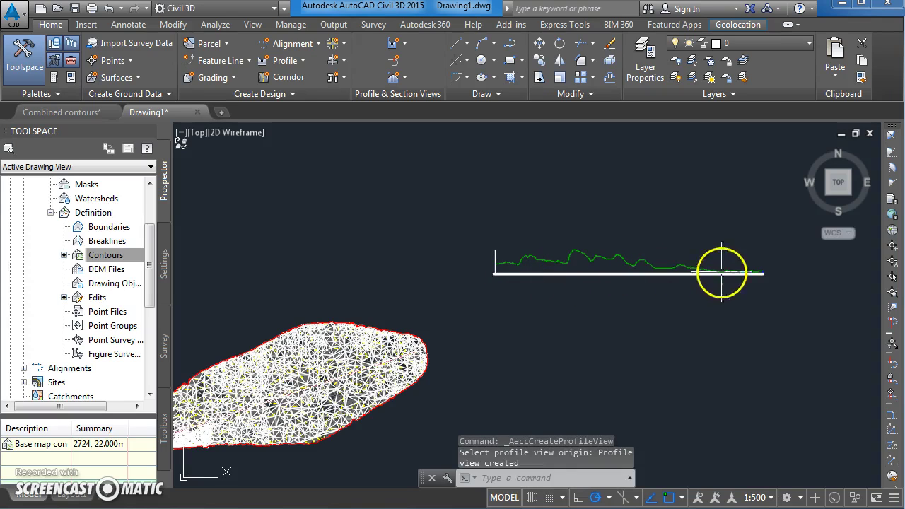
pyautogui.scroll(2, 531, 269)
pyautogui.scroll(5, 523, 269)
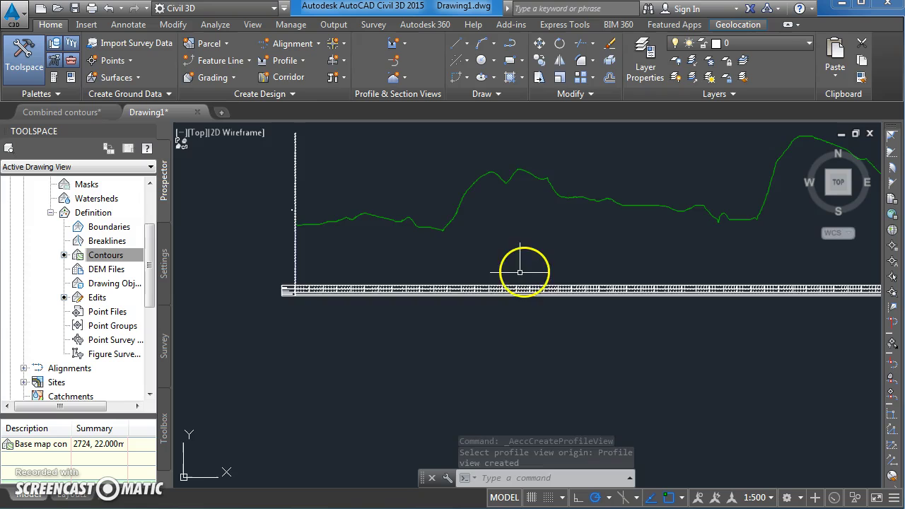
pyautogui.scroll(-3, 598, 281)
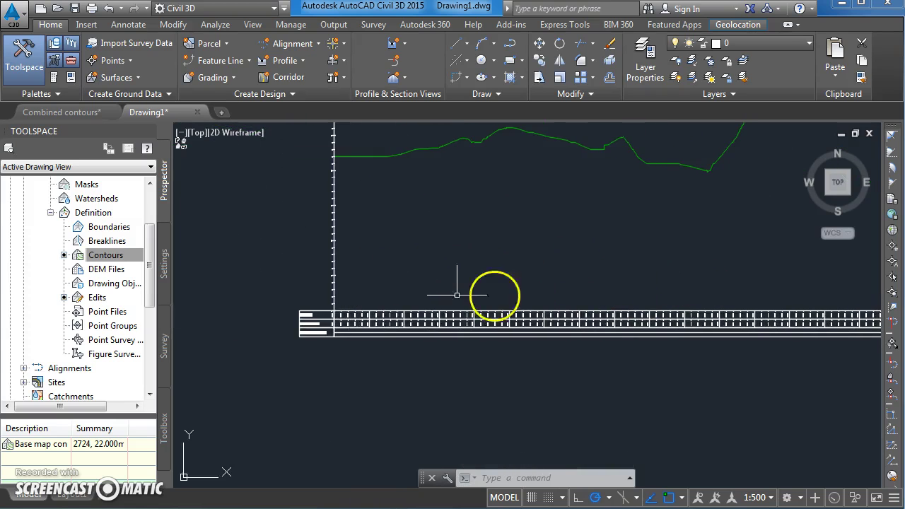
pyautogui.scroll(5, 322, 328)
pyautogui.scroll(2, 322, 328)
pyautogui.moveTo(290, 296); pyautogui.dragTo(358, 297, button='middle')
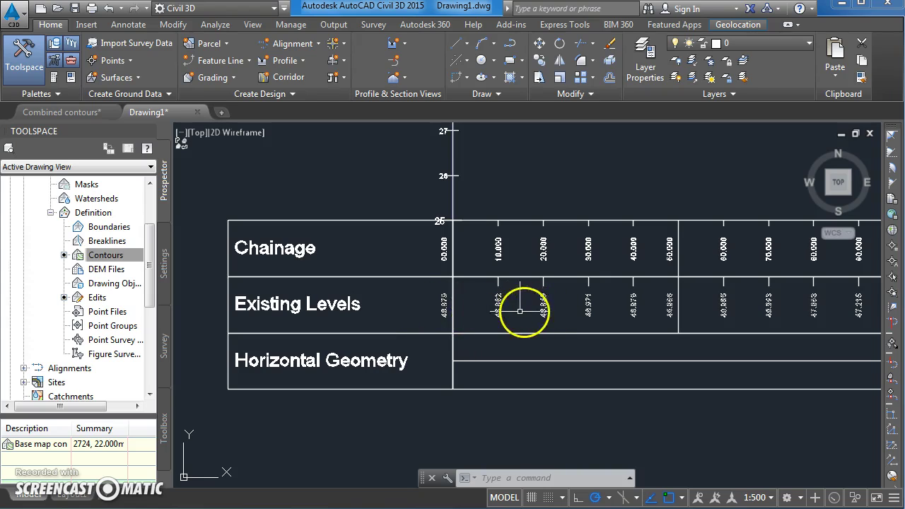
pyautogui.scroll(-3, 500, 311)
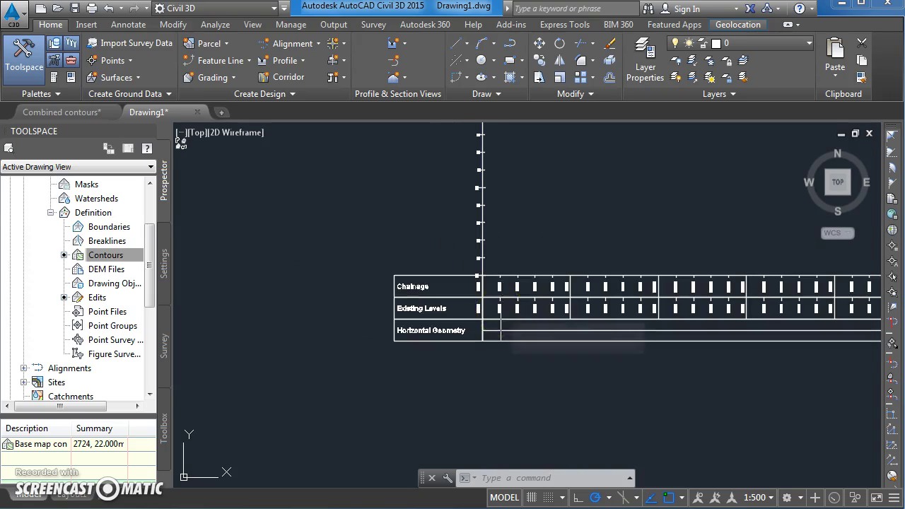
pyautogui.scroll(2, 501, 310)
pyautogui.scroll(-2, 406, 346)
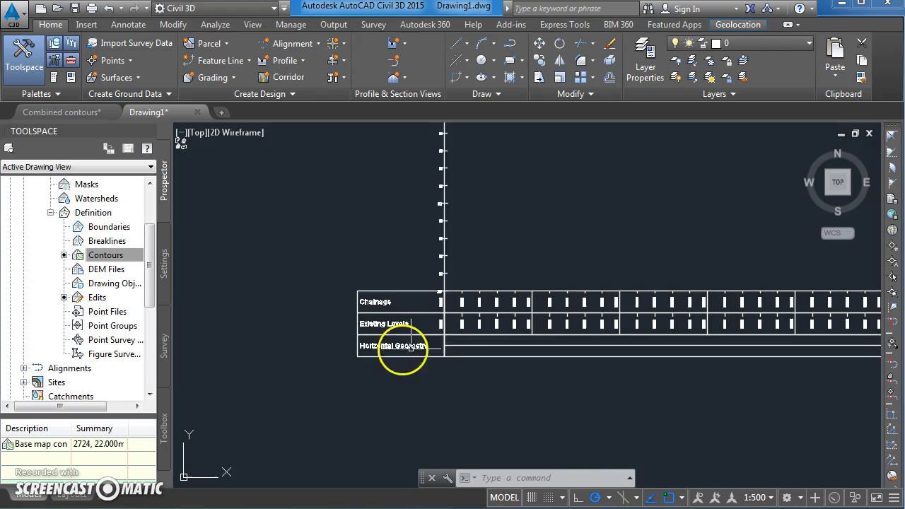
pyautogui.scroll(-3, 575, 348)
pyautogui.scroll(-1, 632, 342)
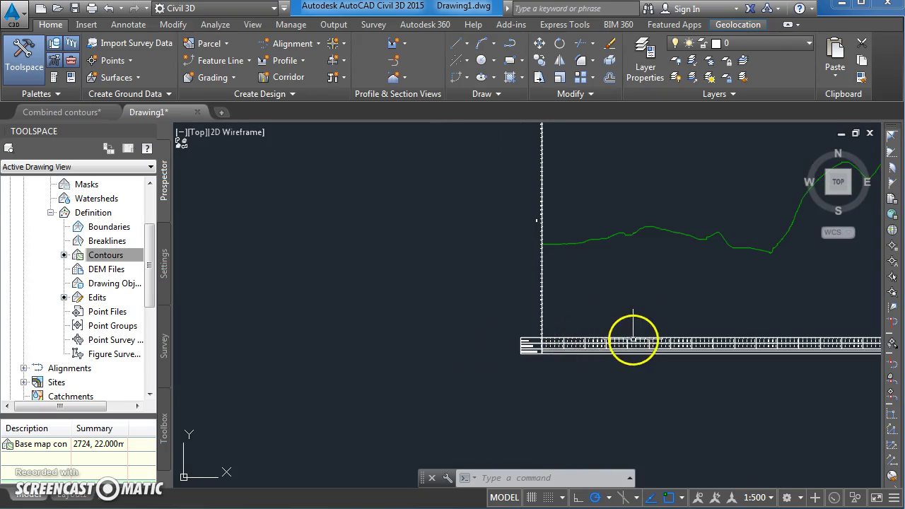
pyautogui.moveTo(633, 342)
pyautogui.mouseDown(button='middle')
pyautogui.moveTo(521, 337)
pyautogui.moveTo(462, 357)
pyautogui.moveTo(580, 350)
pyautogui.mouseUp(button='middle')
pyautogui.scroll(-2, 485, 341)
pyautogui.scroll(-2, 463, 354)
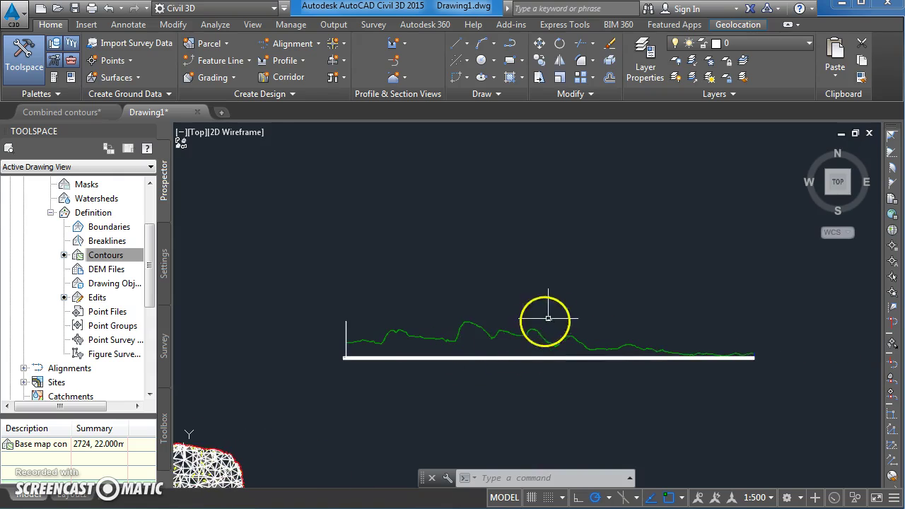
pyautogui.scroll(5, 549, 317)
pyautogui.scroll(2, 553, 320)
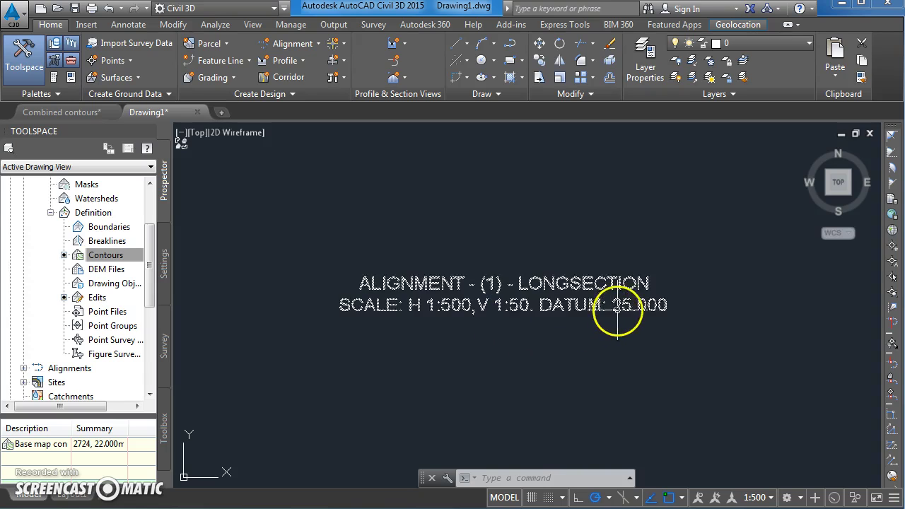
pyautogui.scroll(-5, 612, 315)
pyautogui.moveTo(579, 357)
pyautogui.mouseDown(button='middle')
pyautogui.moveTo(494, 363)
pyautogui.moveTo(716, 373)
pyautogui.moveTo(505, 375)
pyautogui.moveTo(519, 370)
pyautogui.mouseUp(button='middle')
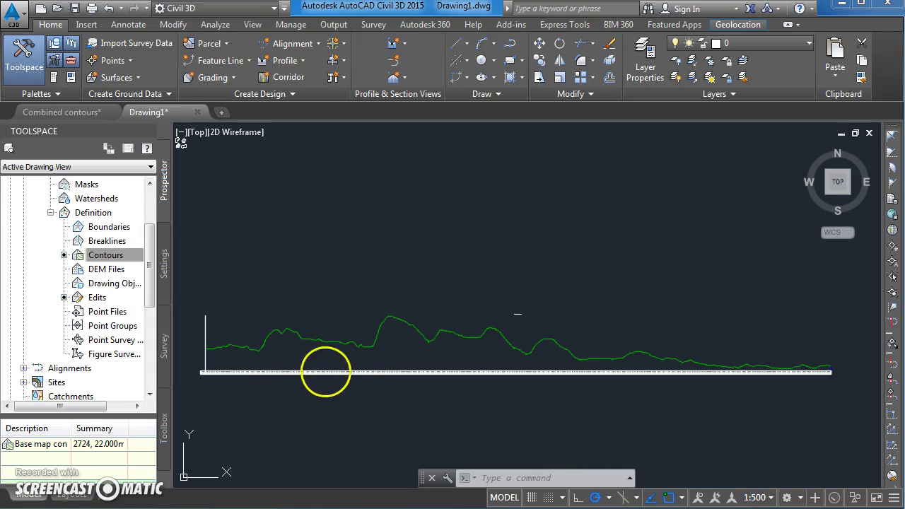
pyautogui.click(329, 377)
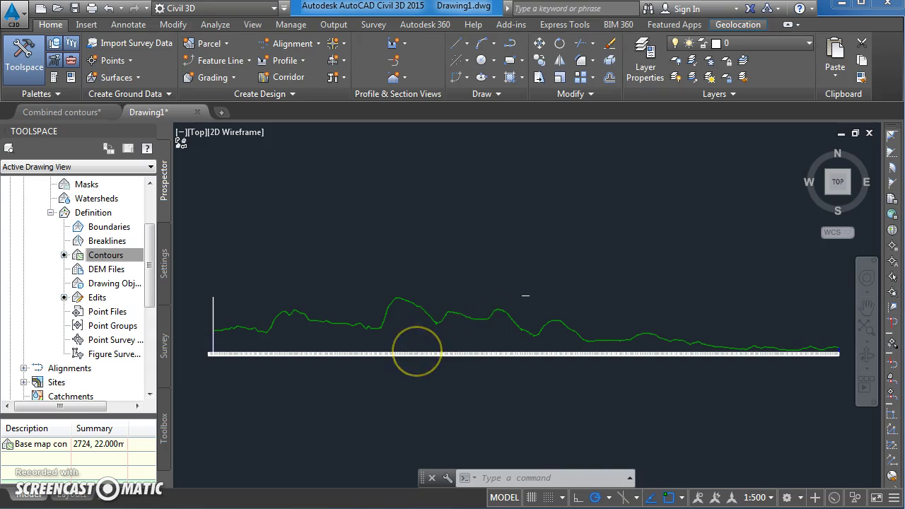
pyautogui.scroll(-2, 416, 351)
pyautogui.moveTo(360, 394); pyautogui.dragTo(485, 333, button='middle')
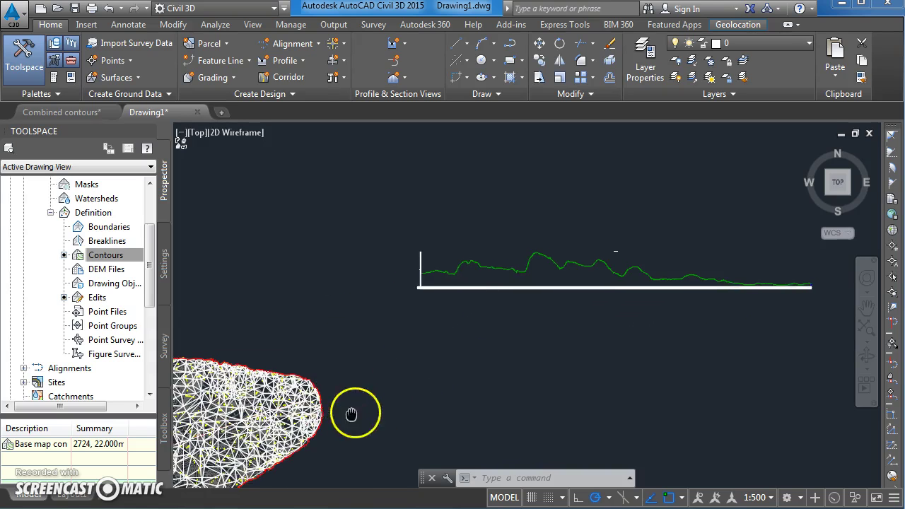
pyautogui.moveTo(352, 414)
pyautogui.mouseDown(button='middle')
pyautogui.moveTo(453, 380)
pyautogui.moveTo(344, 427)
pyautogui.mouseUp(button='middle')
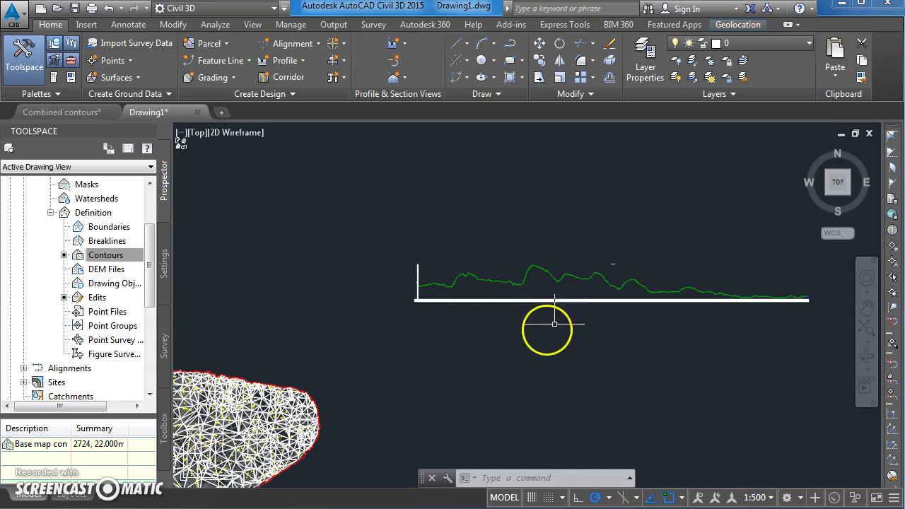
pyautogui.moveTo(550, 325); pyautogui.dragTo(506, 342, button='middle')
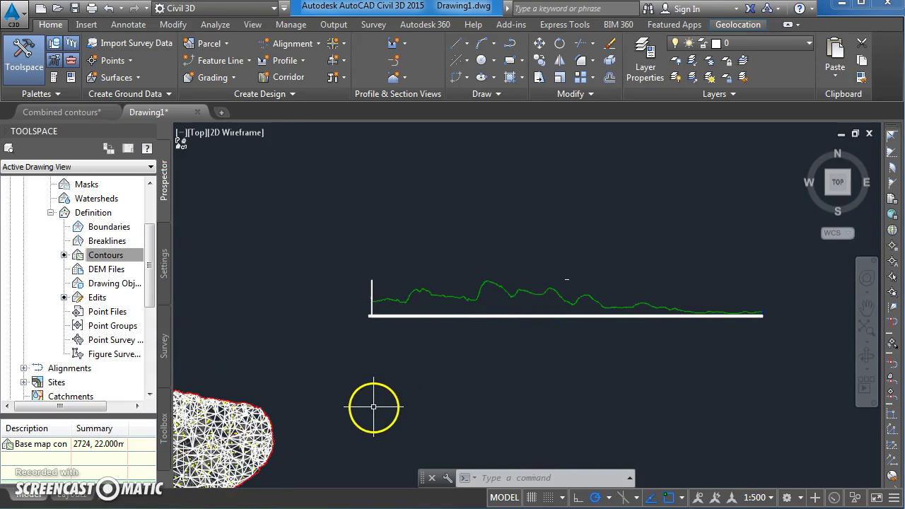